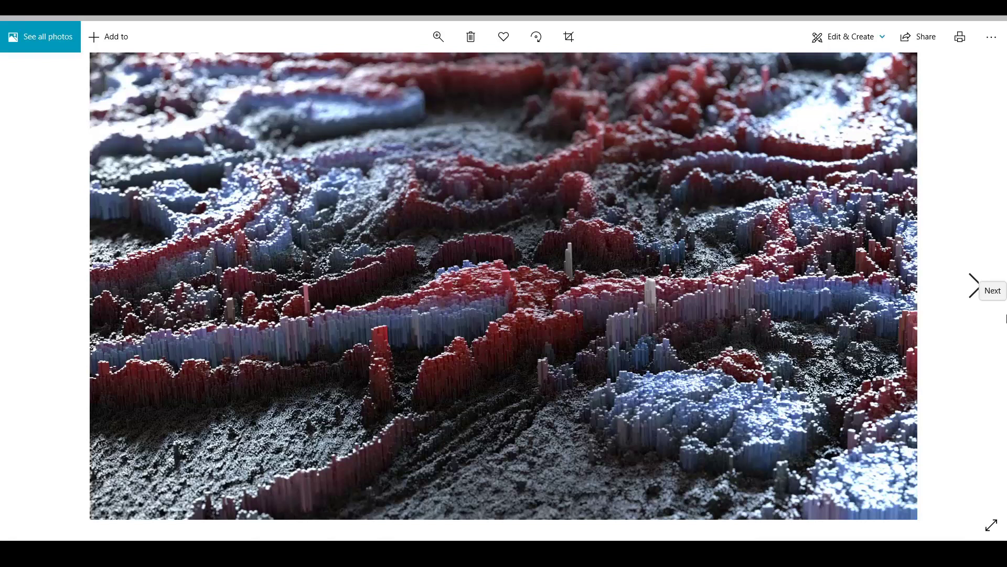
- Browse the cube-terrain renders in Photos and stop on the red, yellow and teal one
left_click(979, 328)
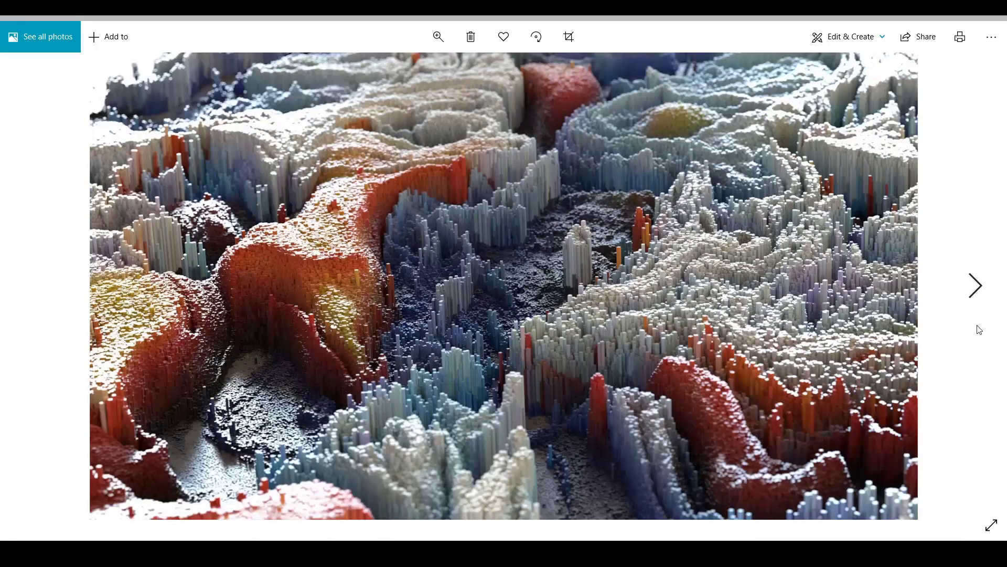
left_click(975, 295)
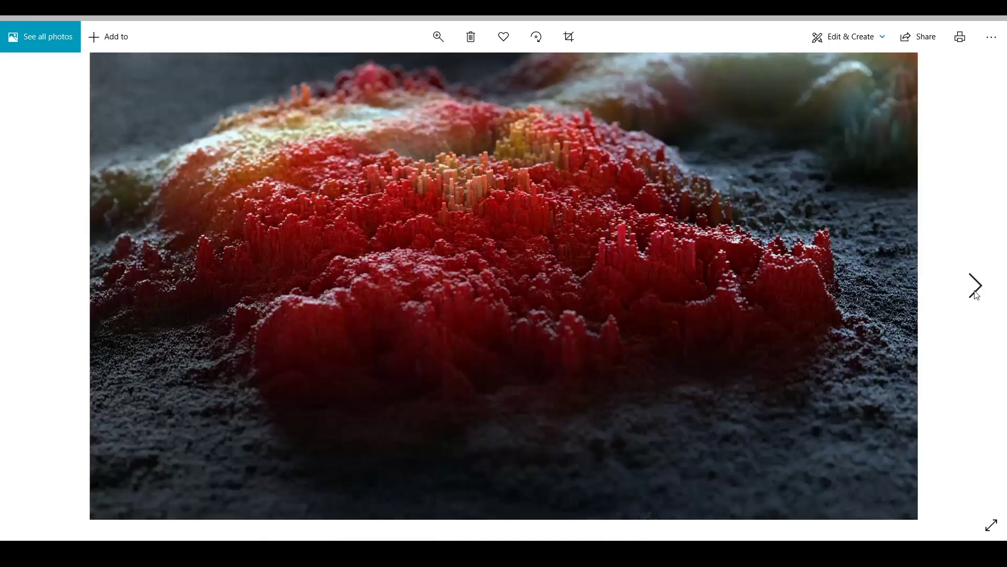
left_click(975, 296)
left_click(33, 294)
left_click(12, 296)
left_click(12, 296)
left_click(12, 296)
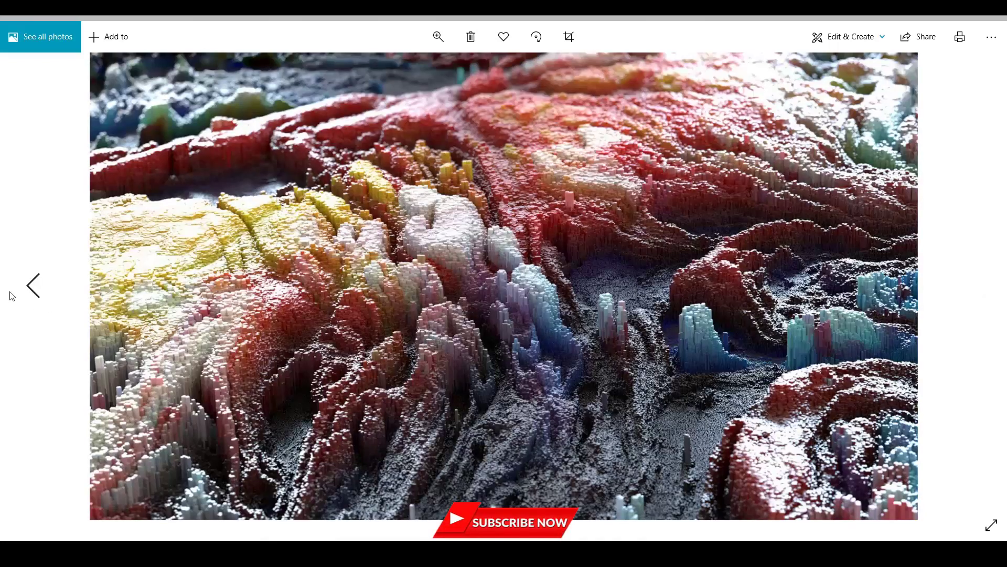
left_click(11, 297)
left_click(1006, 282)
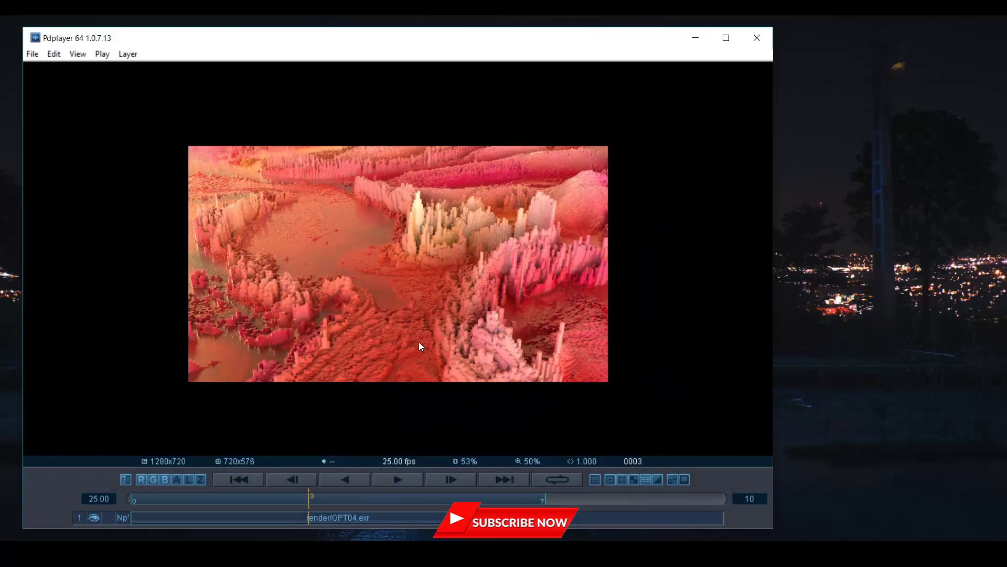
- Scrub the OPT EXR frames to frame 3, check pixel values, then move to Houdini
scroll(418, 341, "up", 1)
left_click_drag(311, 502, 238, 506)
left_click(607, 282)
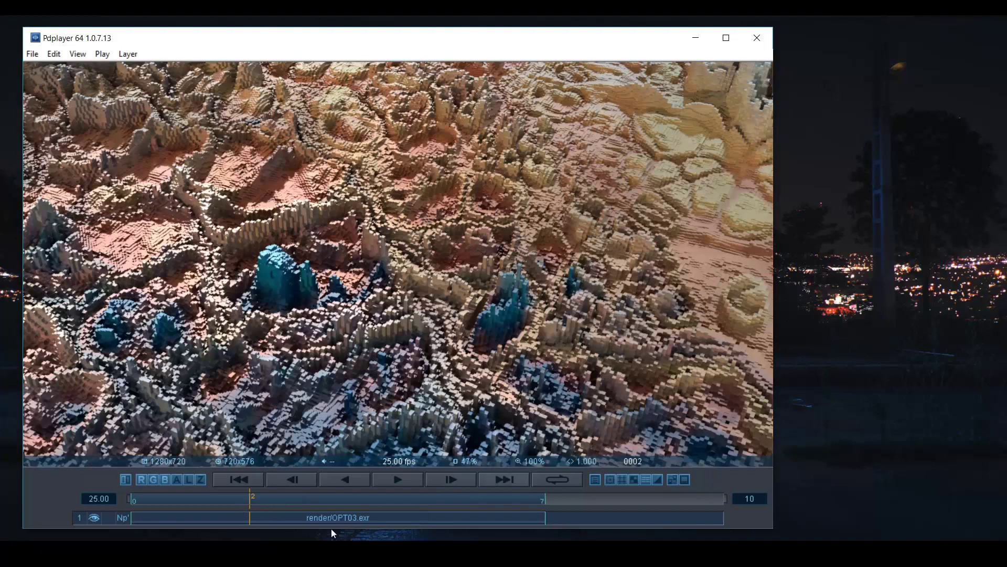
mouse_move(270, 501)
left_mouse_down()
mouse_move(438, 511)
mouse_move(218, 510)
mouse_move(351, 510)
mouse_move(267, 499)
left_mouse_up()
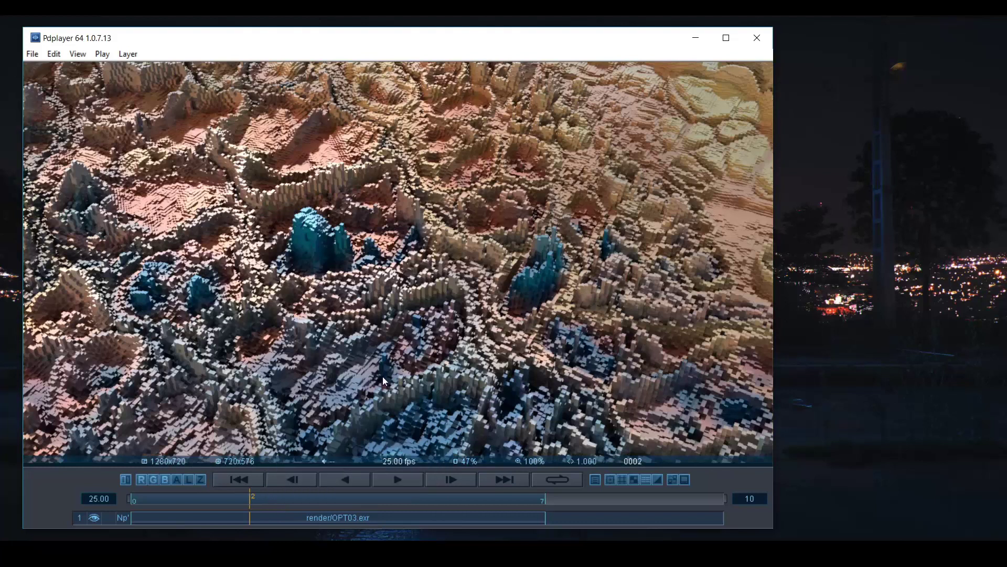
scroll(383, 376, "down", 1)
scroll(451, 328, "up", 1)
mouse_move(548, 285)
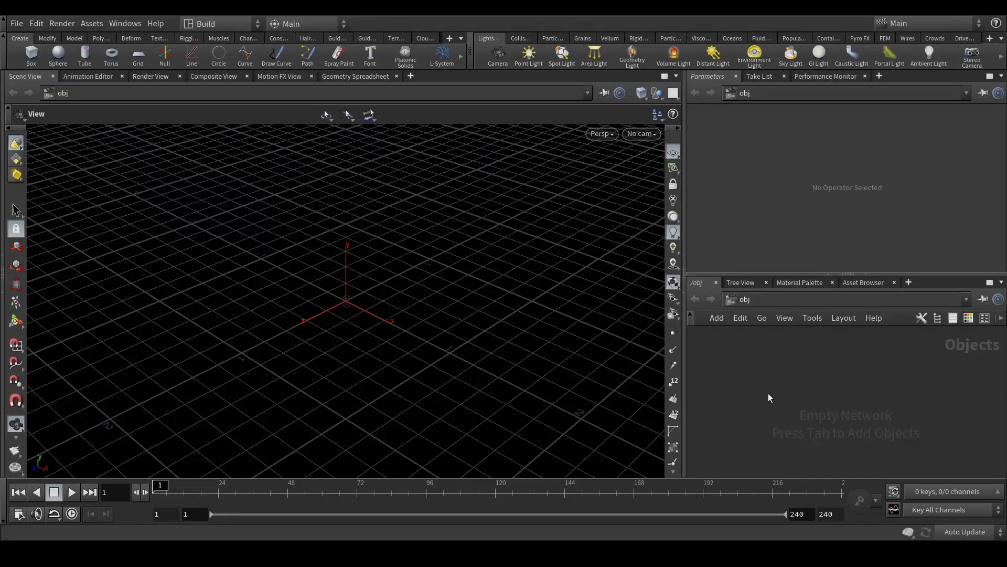
- Create a Geometry object in /obj and rename it Abstract_Cubes
key("Tab")
type("geo")
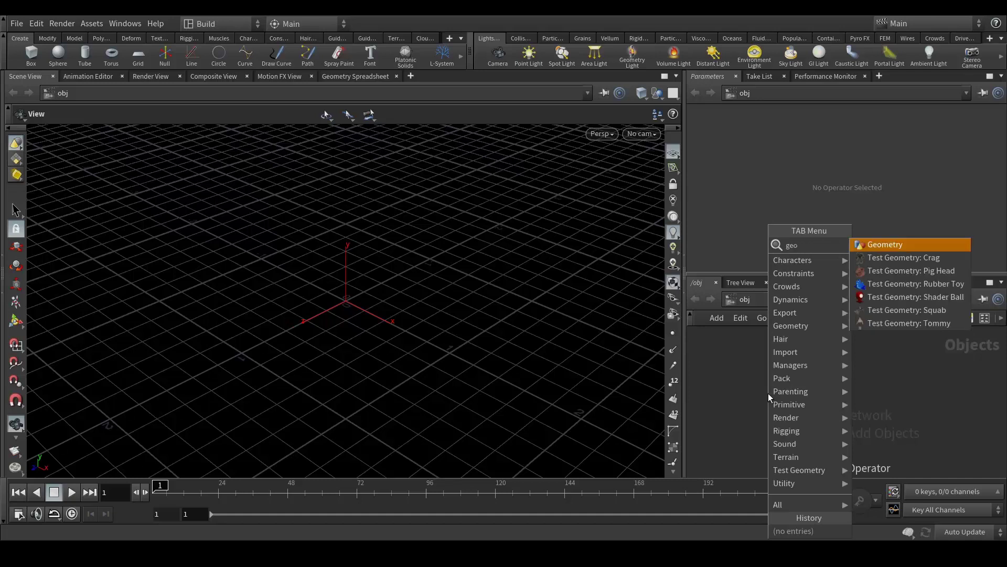
key("Return")
left_click(768, 393)
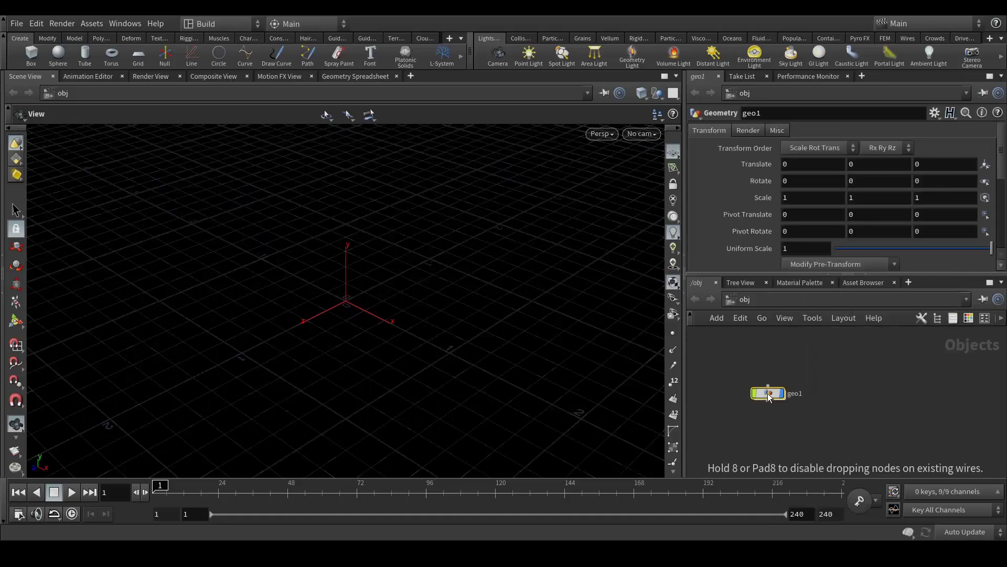
double_click(796, 393)
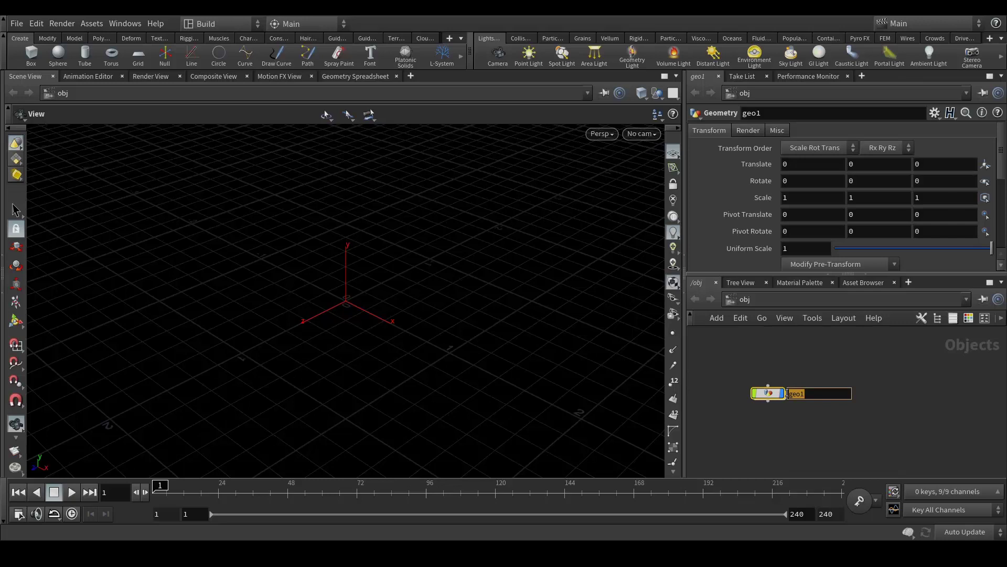
type("Abstract_Cubes")
key("Return")
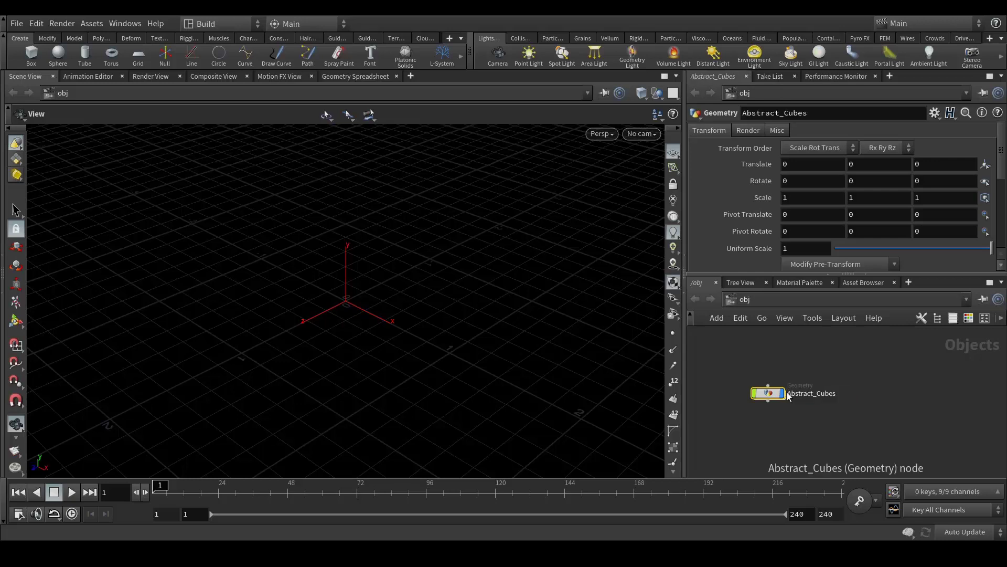
- Inside Abstract_Cubes, place a default grid1 node and frame it in the viewport
scroll(772, 385, "up", 3)
double_click(775, 384)
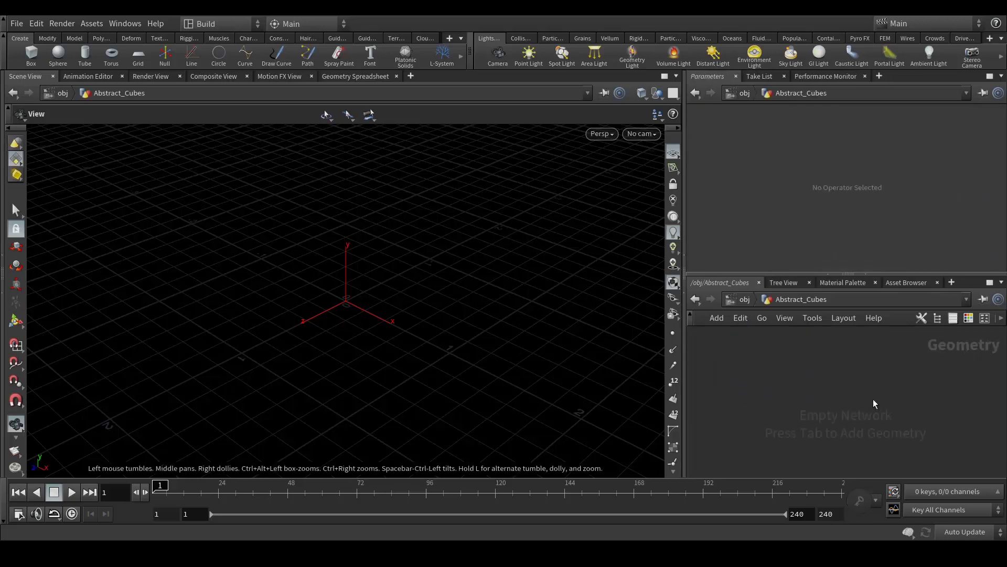
key("Tab")
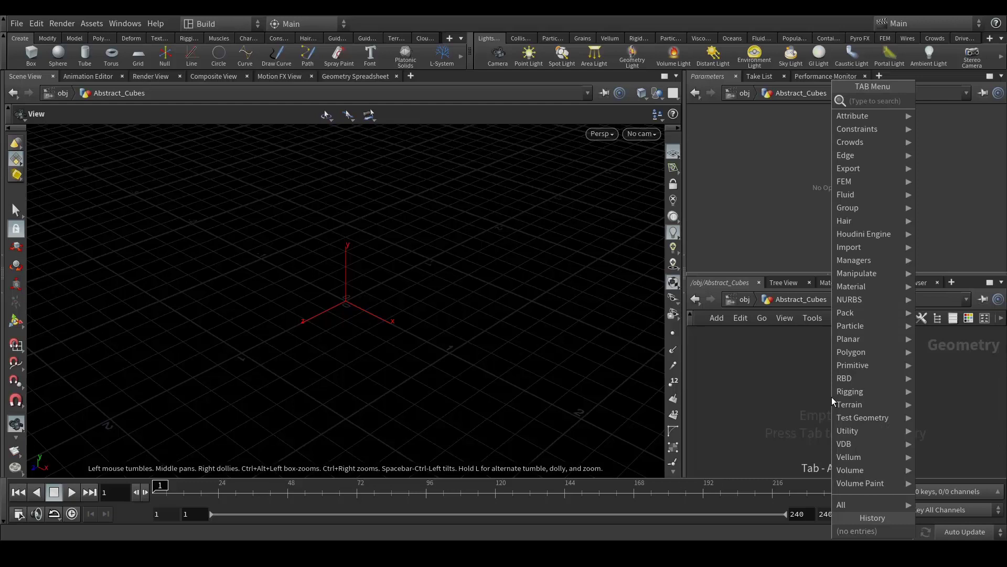
type("gri")
key("Return")
left_click(833, 401)
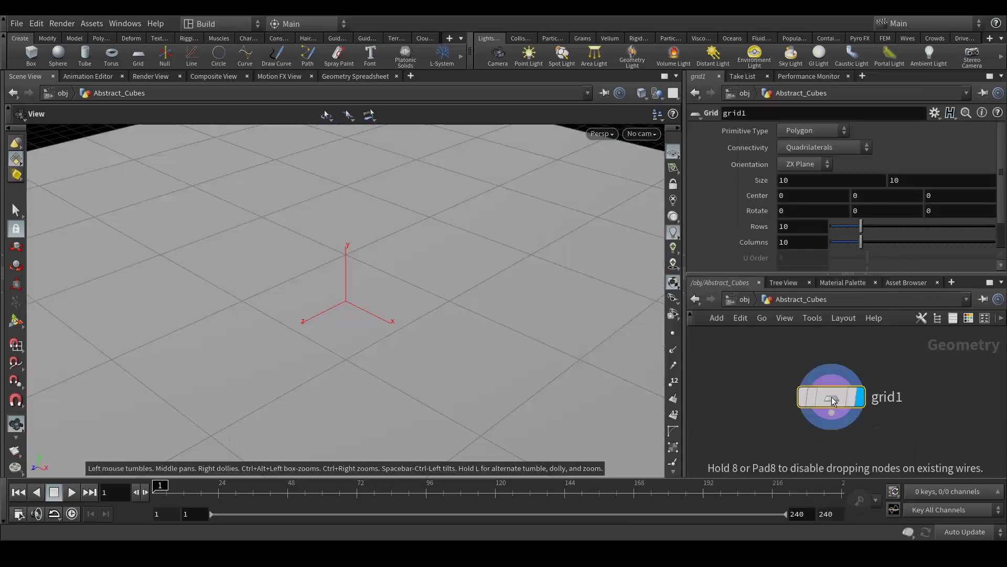
middle_click_drag(416, 292, 428, 299)
right_click_drag(428, 299, 373, 223)
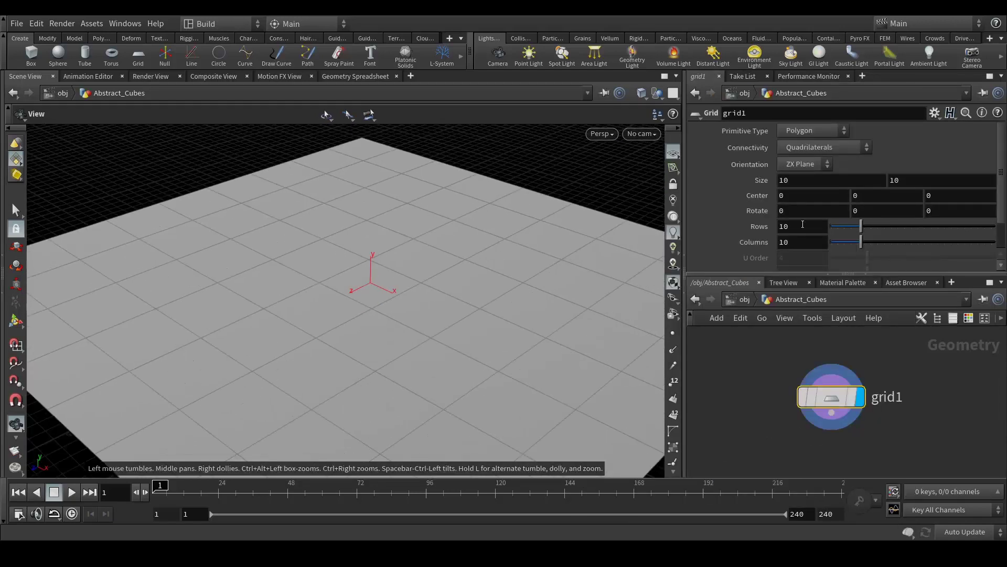
middle_click_drag(892, 454, 870, 416)
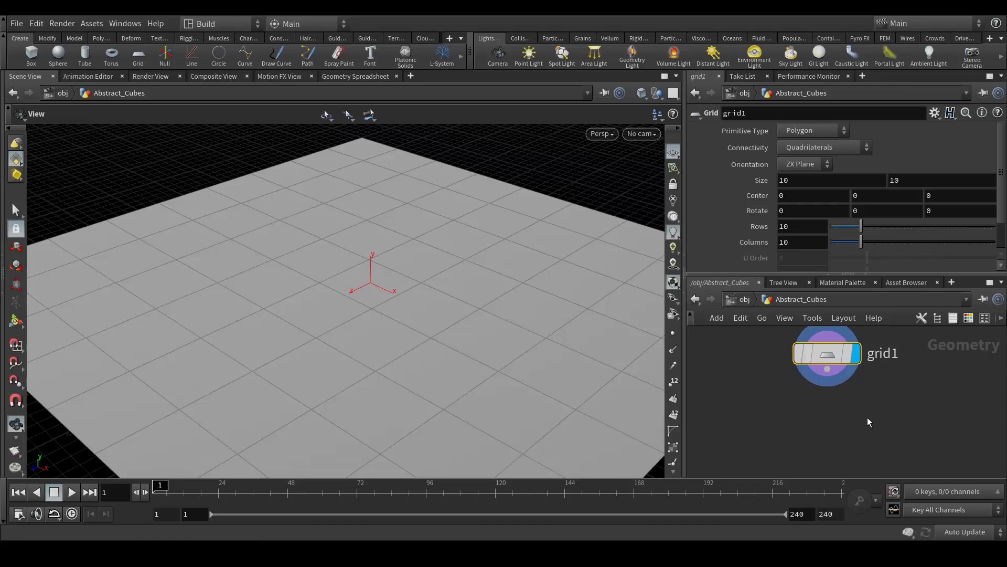
- Add a uvproject1 node wired below grid1 and set its display flag
key("Tab")
type("v")
key("BackSpace")
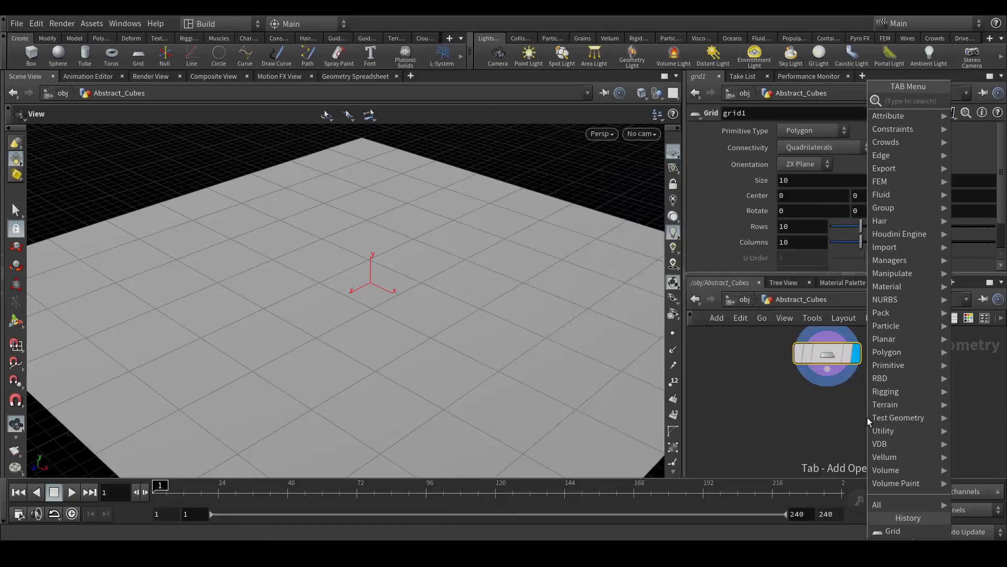
type("uvpro")
key("Return")
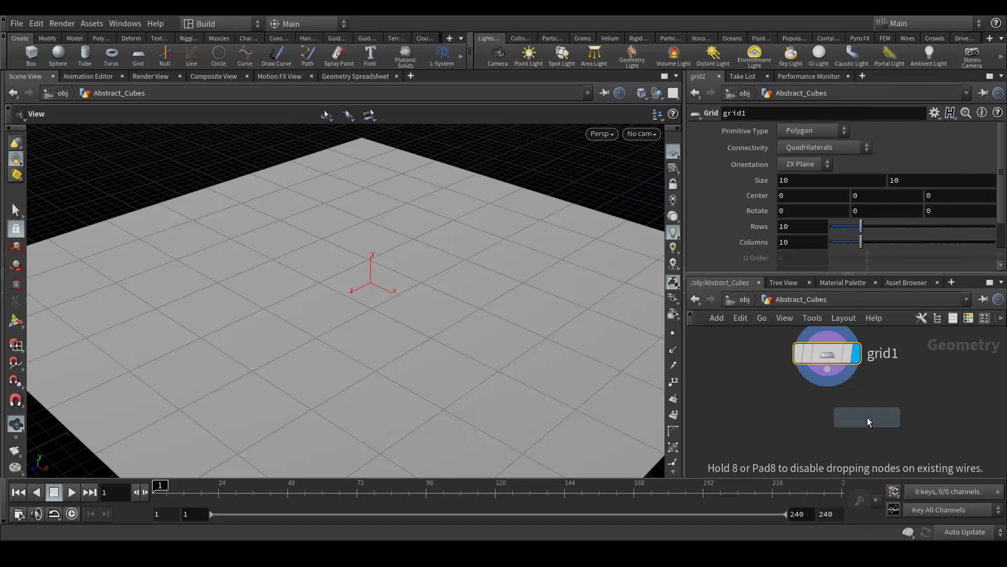
left_click(867, 417)
left_click(824, 377)
left_click(872, 418)
left_click_drag(872, 419, 834, 430)
left_click(855, 422)
middle_click_drag(926, 420, 907, 367)
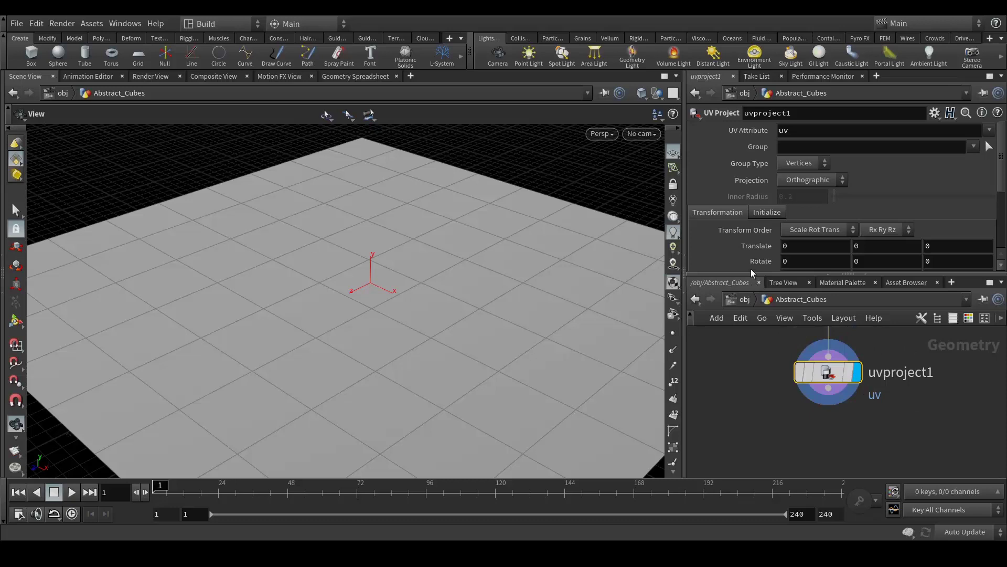
- Give uvproject1 Rotate X 90 and Scale X and Y of 10
left_click_drag(756, 273, 755, 326)
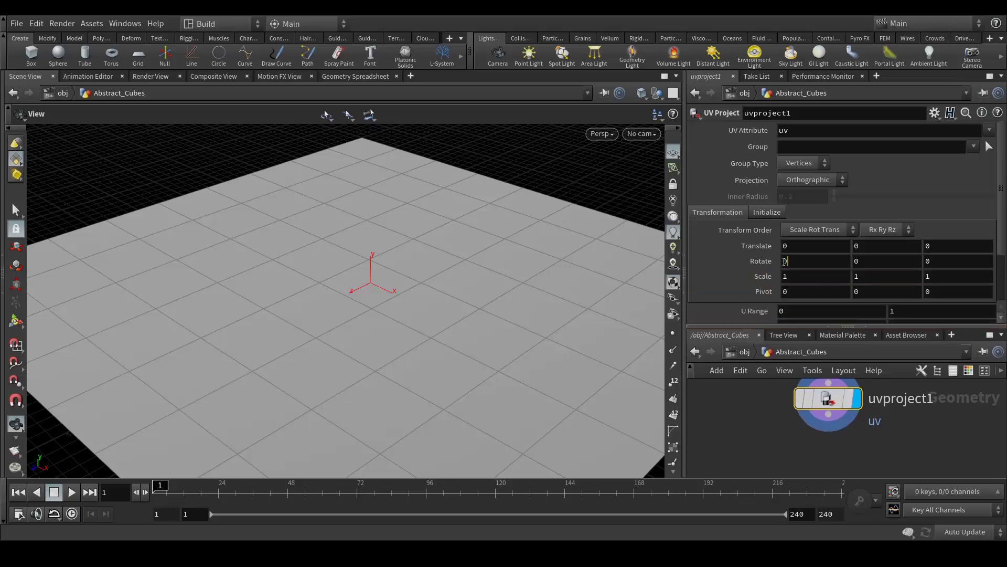
left_click(782, 261)
type("90")
key("Return")
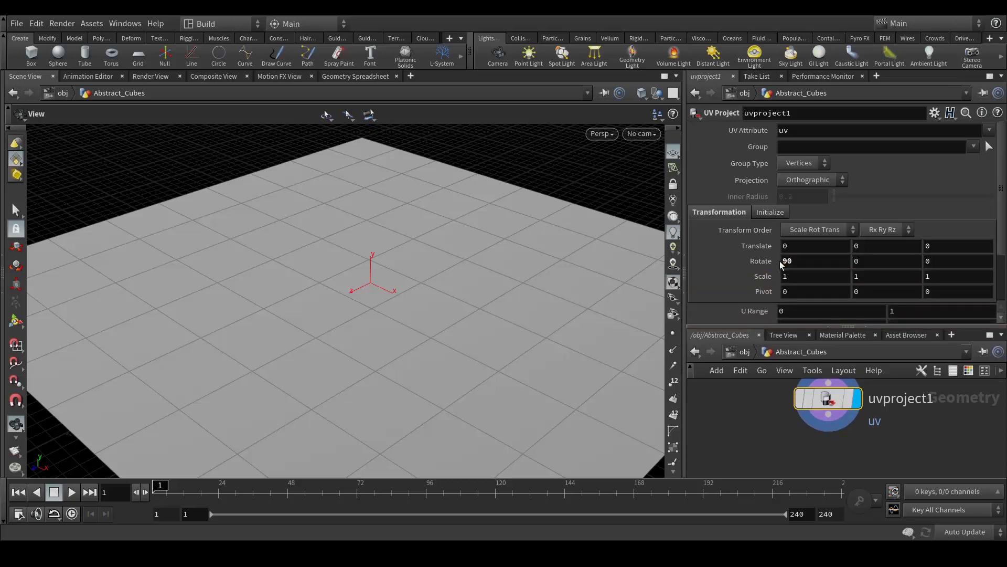
left_click(780, 278)
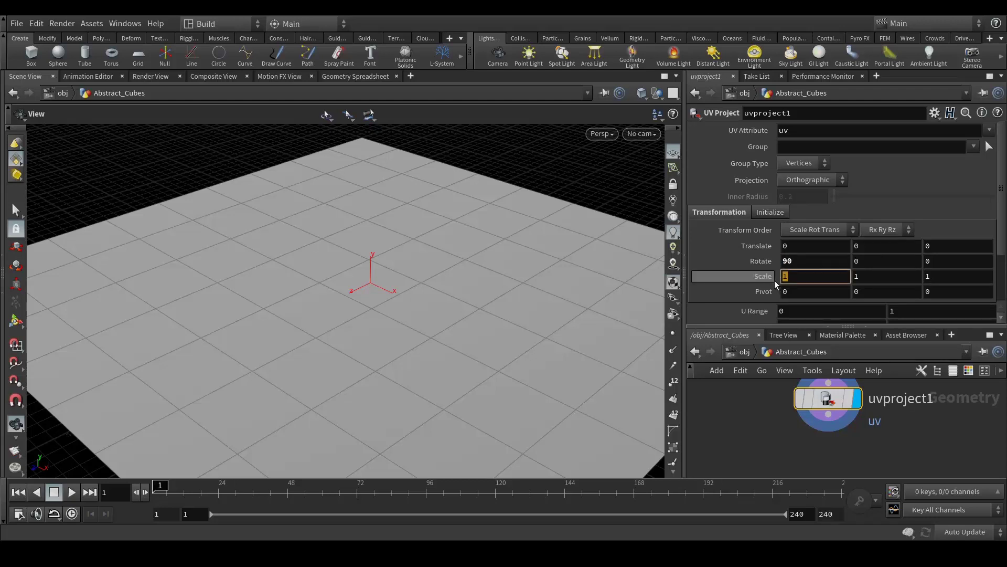
type("10")
key("Tab")
type("10")
key("Return")
middle_click_drag(794, 468, 775, 440)
left_click_drag(780, 322, 779, 273)
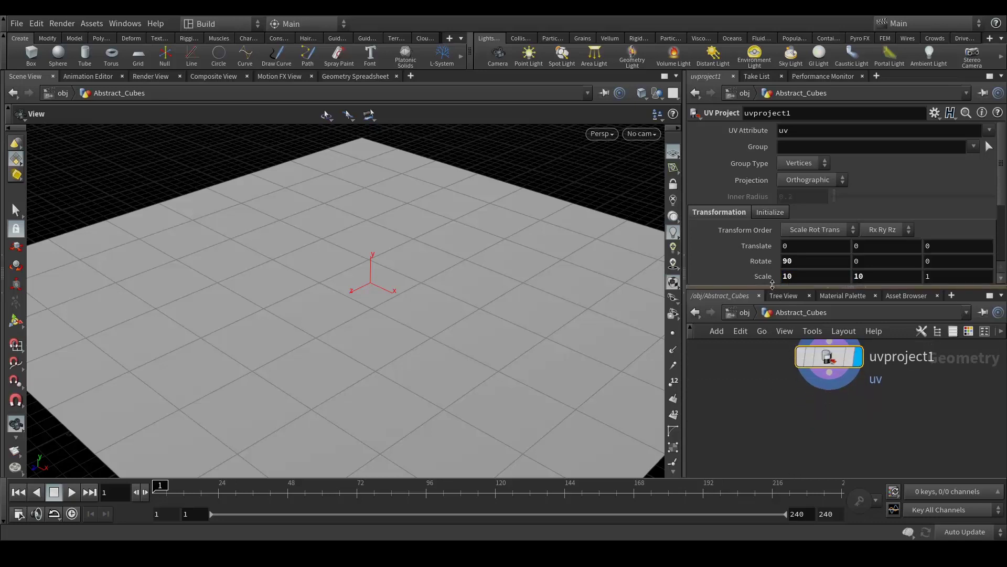
left_click(892, 415)
key("h")
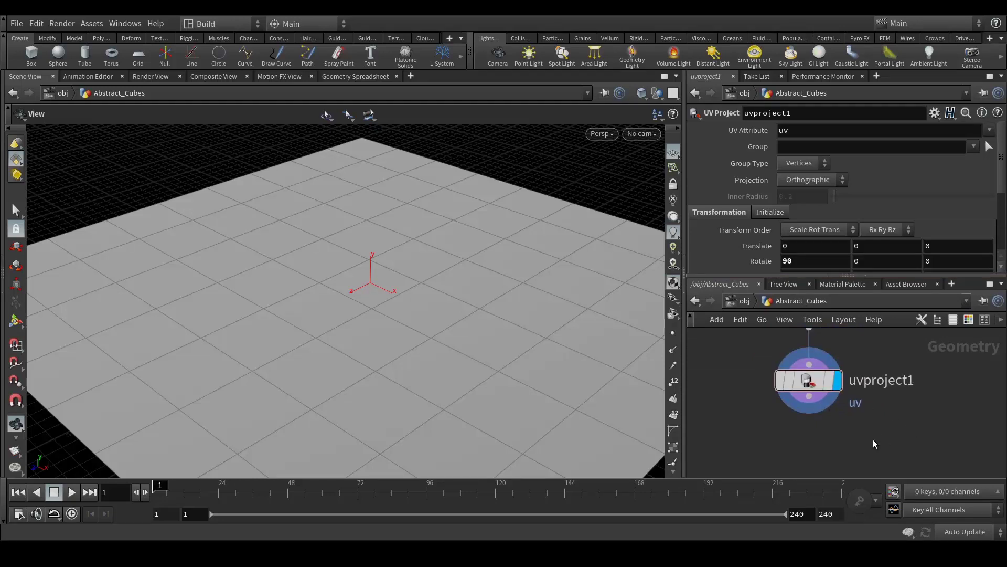
scroll(873, 430, "down", 2)
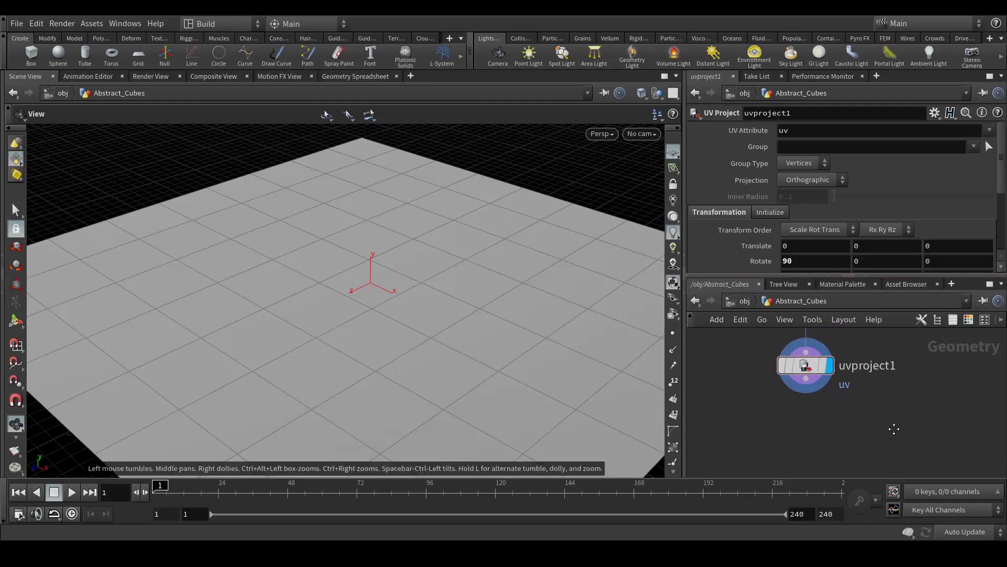
middle_click_drag(849, 427, 864, 426)
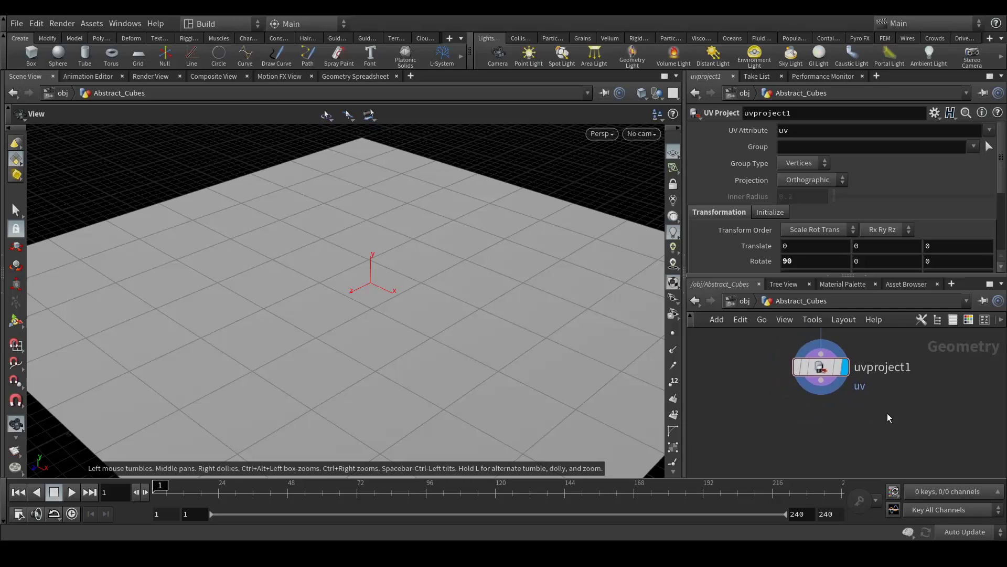
- Add an attribfrommap1 node under uvproject1 and set its display flag
key("Tab")
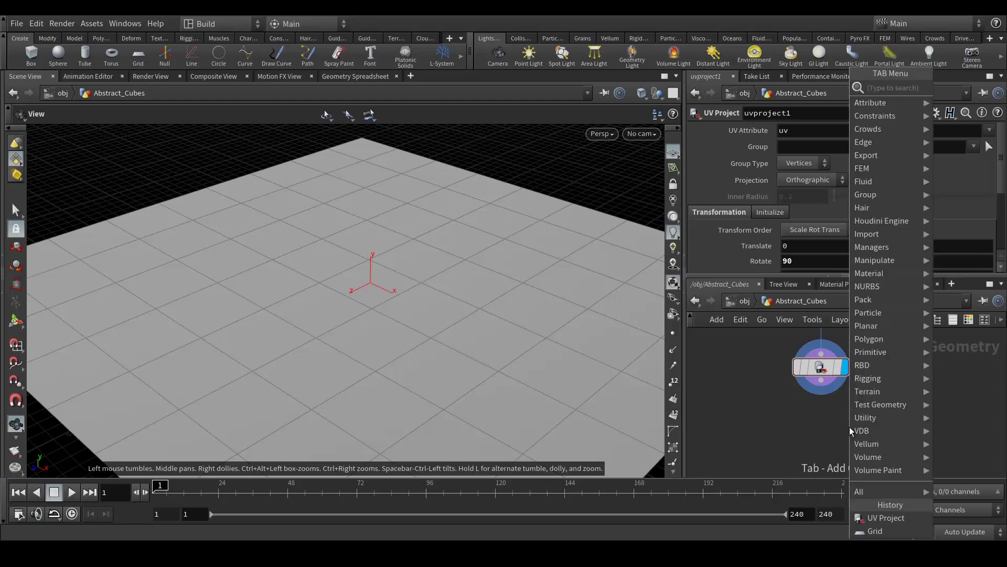
type("attr")
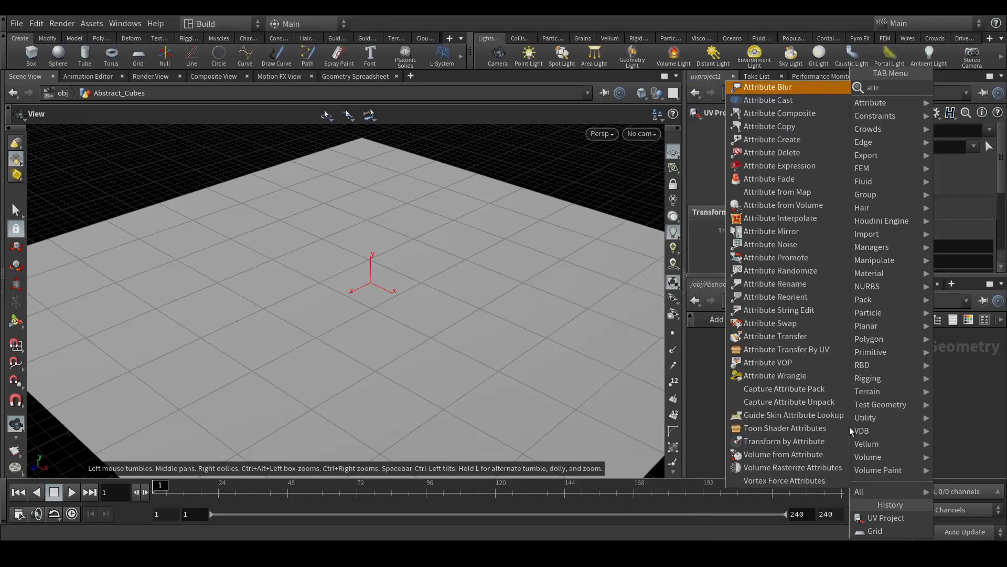
type("ibute from")
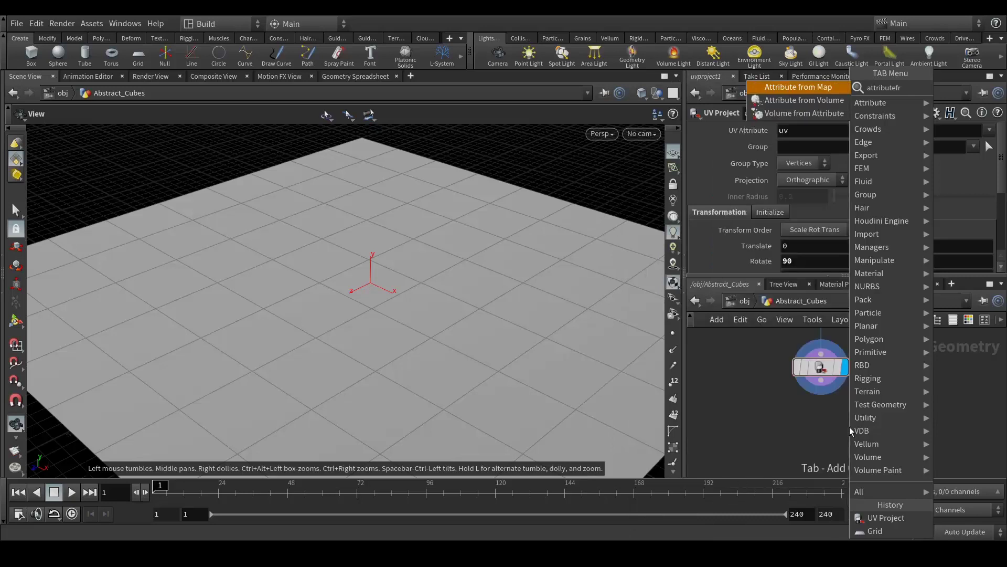
key("Escape")
left_click(849, 426)
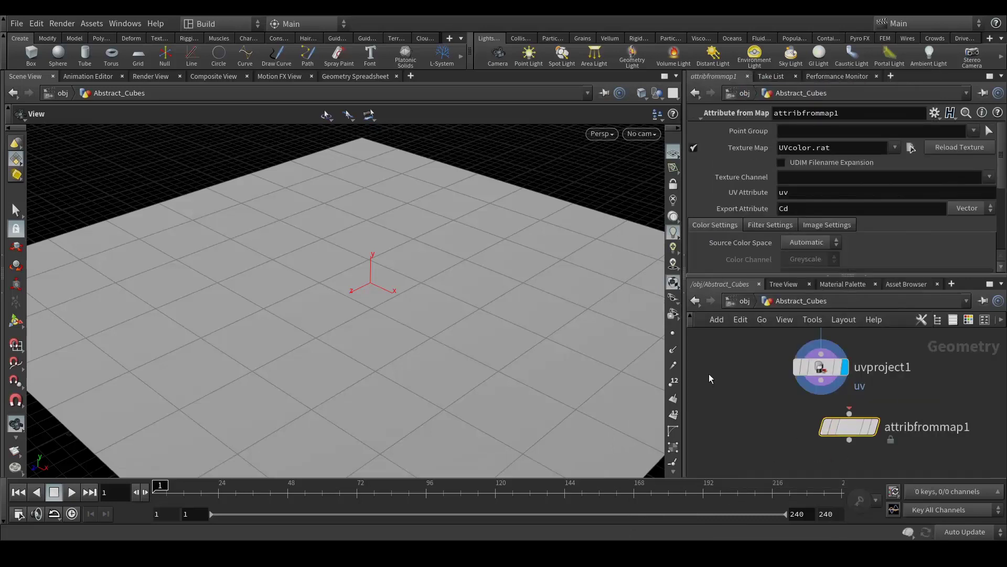
left_click(876, 429)
left_click_drag(850, 432, 821, 435)
- Raise grid1 to 200 rows and 200 columns
middle_click_drag(959, 407, 952, 429)
scroll(840, 378, "down", 2)
scroll(819, 368, "up", 3)
left_click(813, 368)
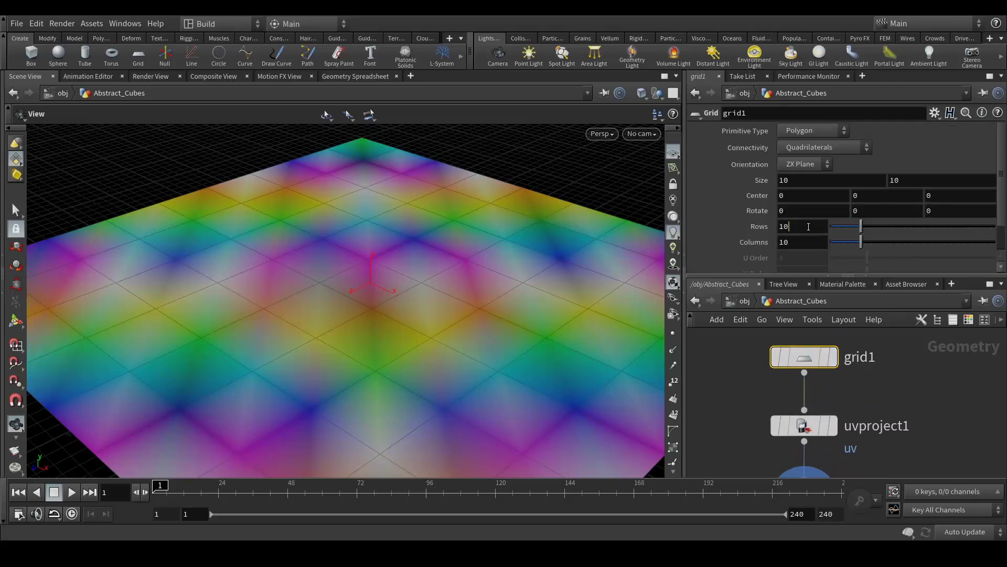
left_click_drag(803, 226, 779, 226)
type("200")
key("Return")
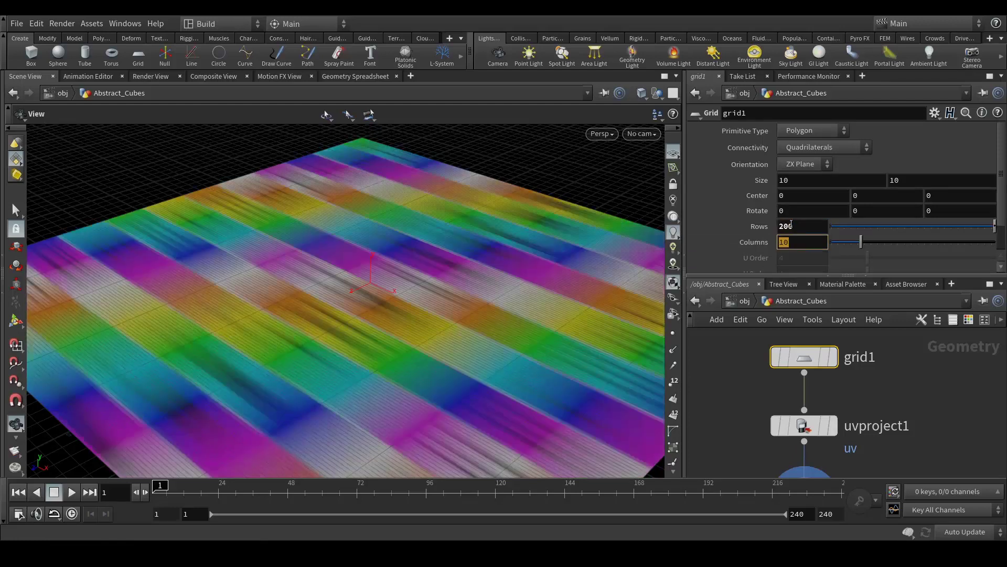
double_click(787, 242)
type("200")
key("Return")
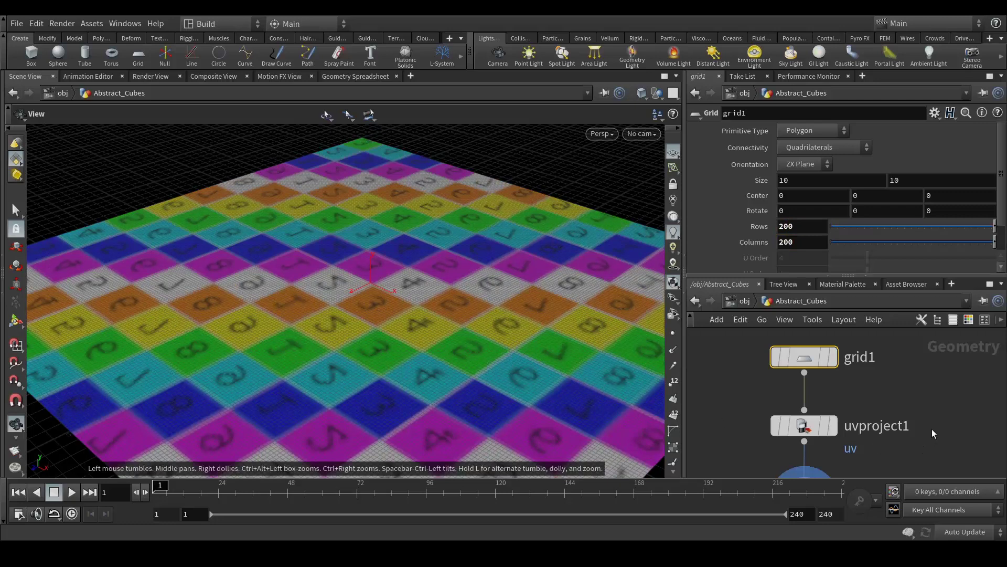
- Enable Invert V on attribfrommap1 and bring up the Texture Map image chooser
scroll(839, 399, "down", 3)
left_click(822, 414)
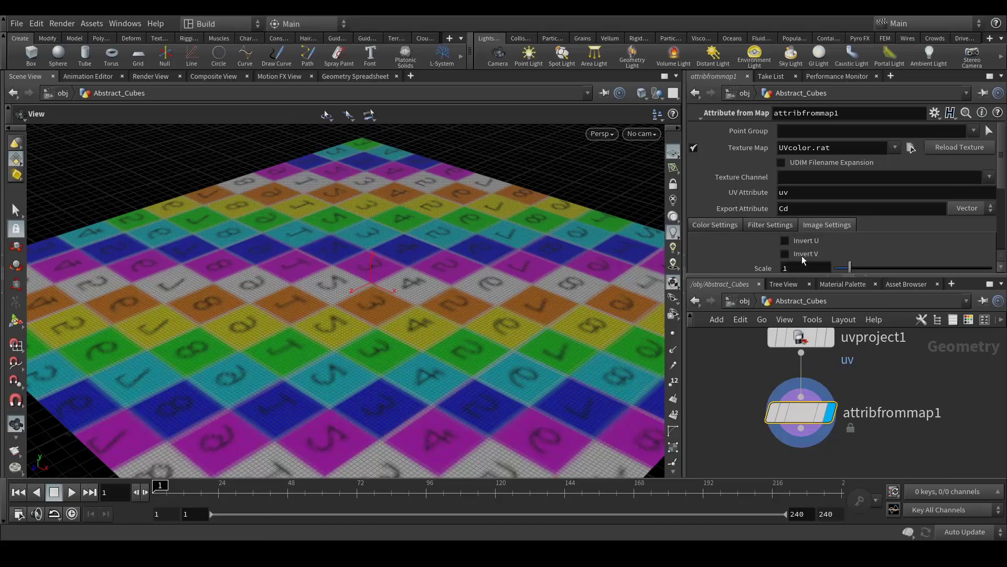
left_click(802, 256)
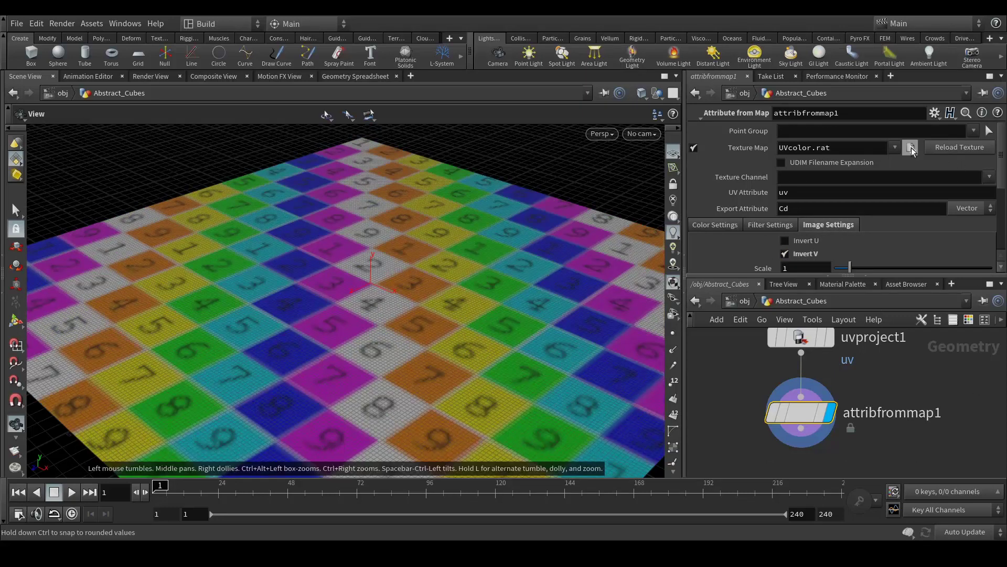
left_click(911, 149)
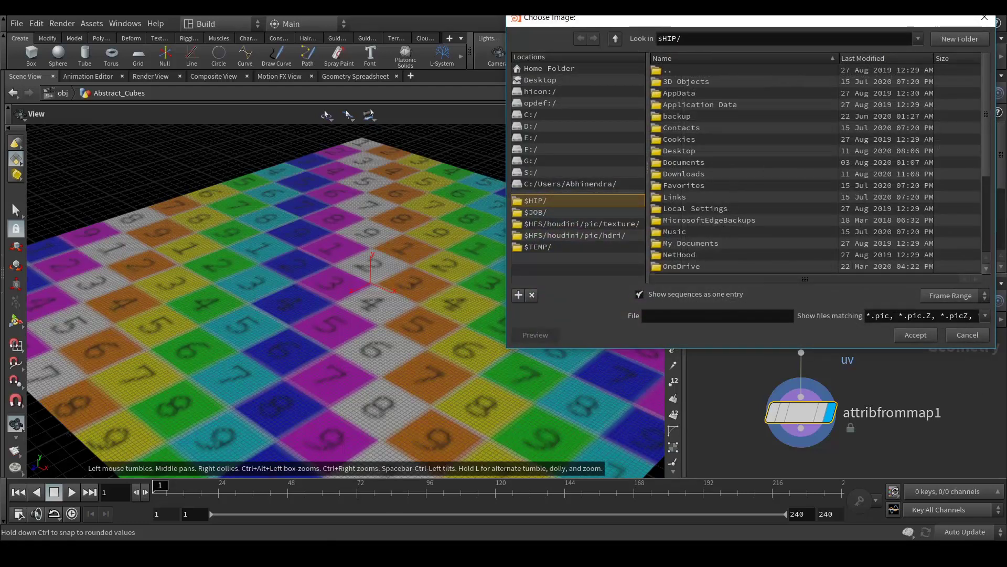
- Copy the maps folder path from File Explorer and point the image chooser at it
mouse_move(307, 553)
left_click(146, 506)
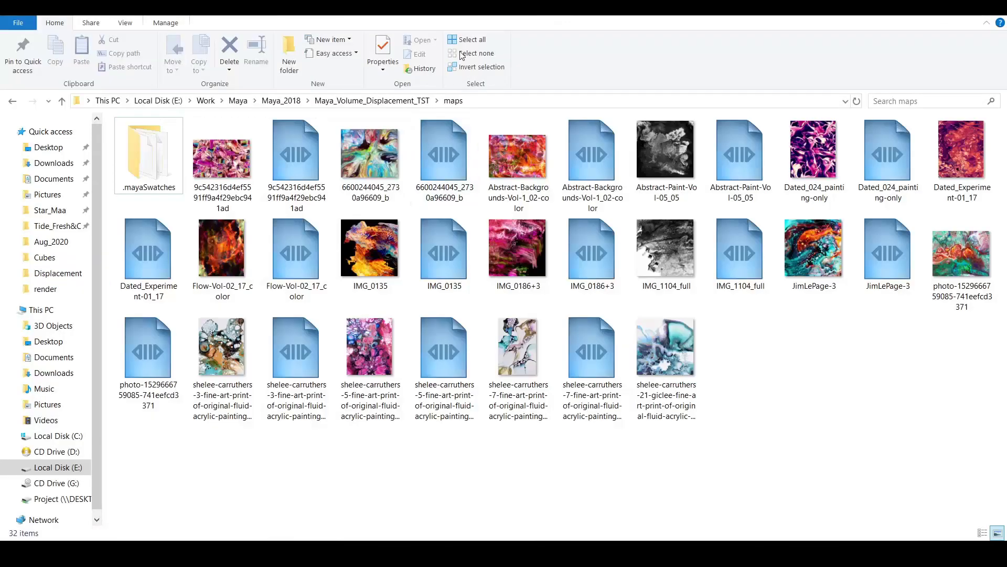
left_click(492, 101)
key("ctrl+c")
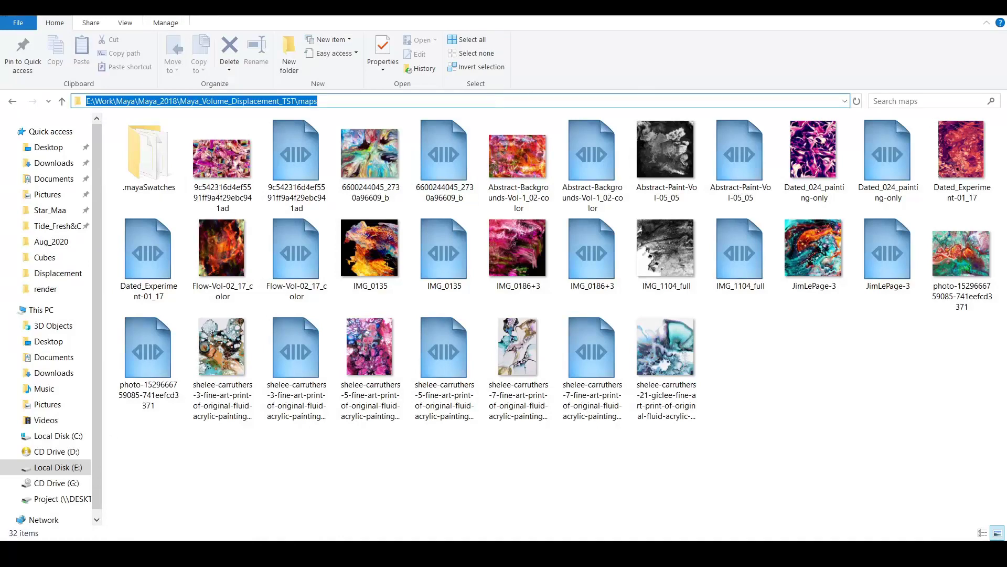
key("alt+Tab")
left_click(710, 39)
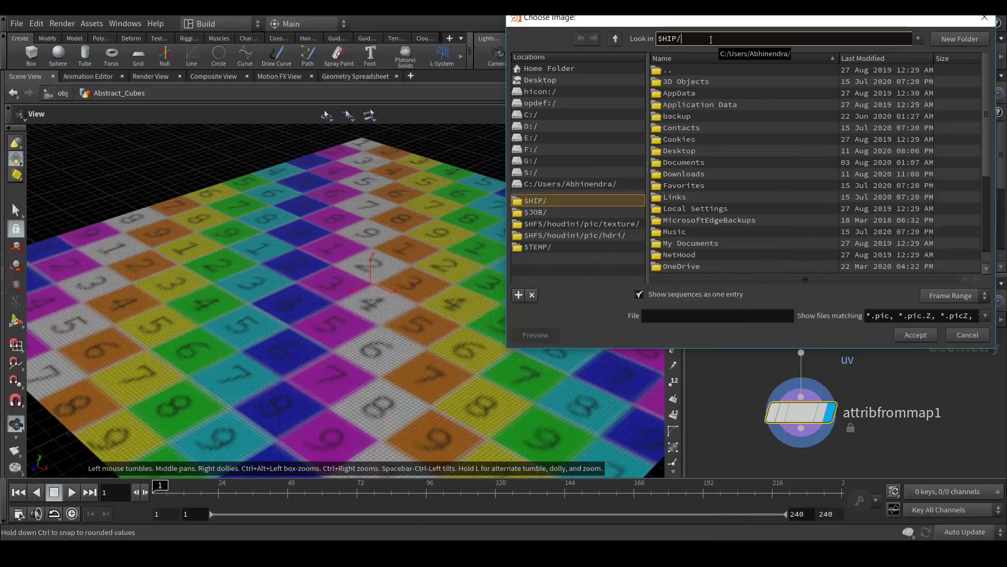
key("ctrl+a")
key("ctrl+v")
key("Return")
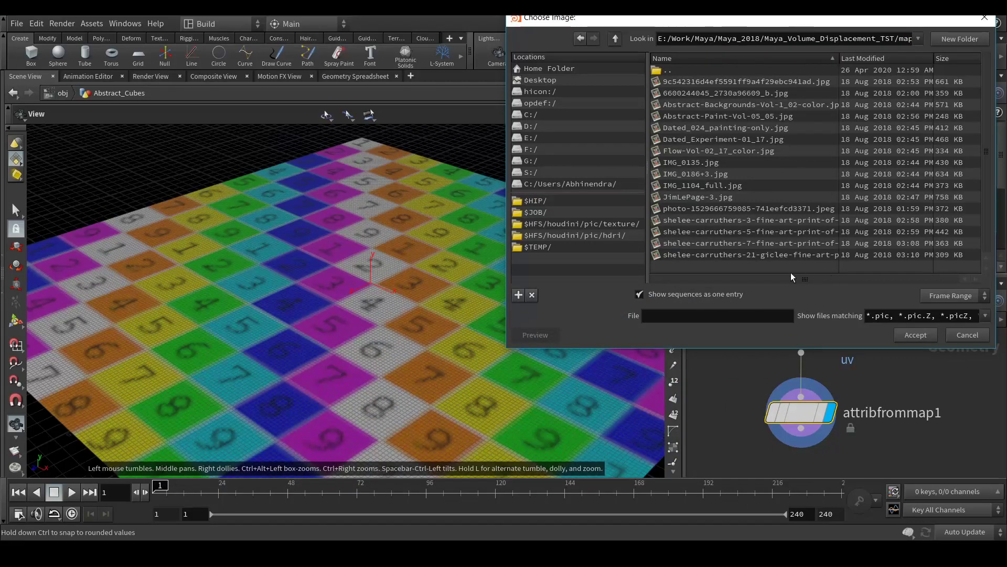
- Enlarge the chooser and turn on image thumbnails to browse the maps
left_click_drag(840, 348, 839, 405)
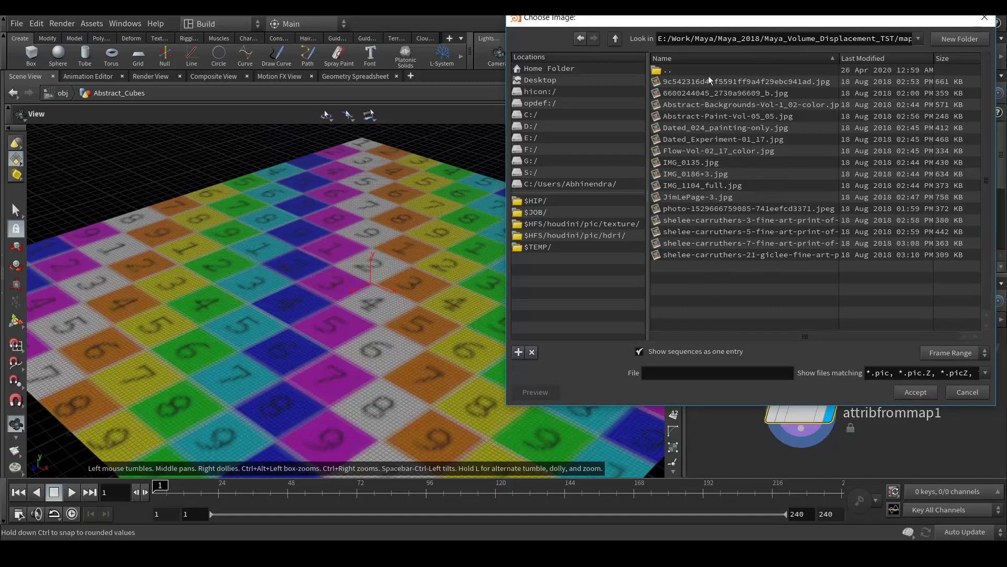
right_click(726, 274)
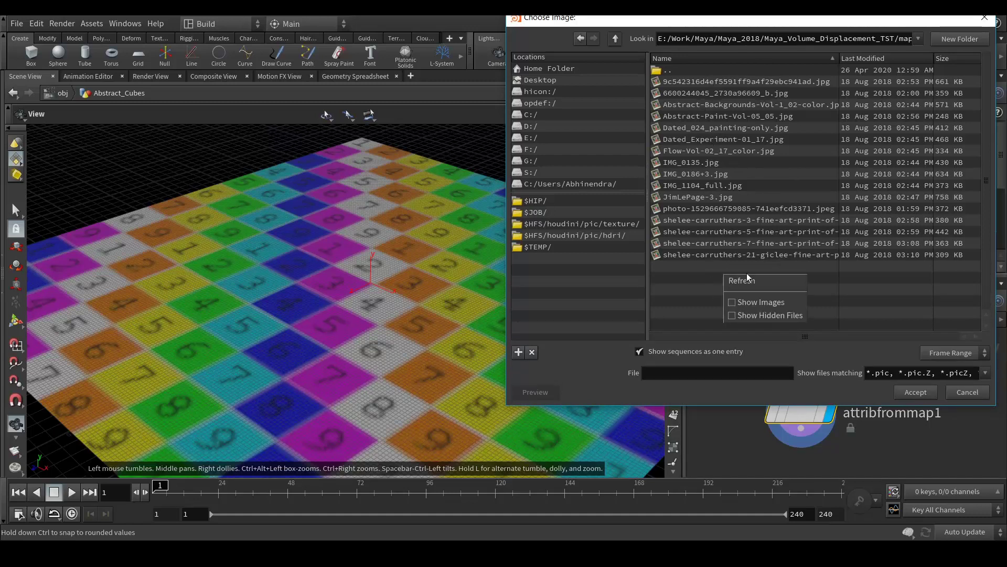
left_click(761, 303)
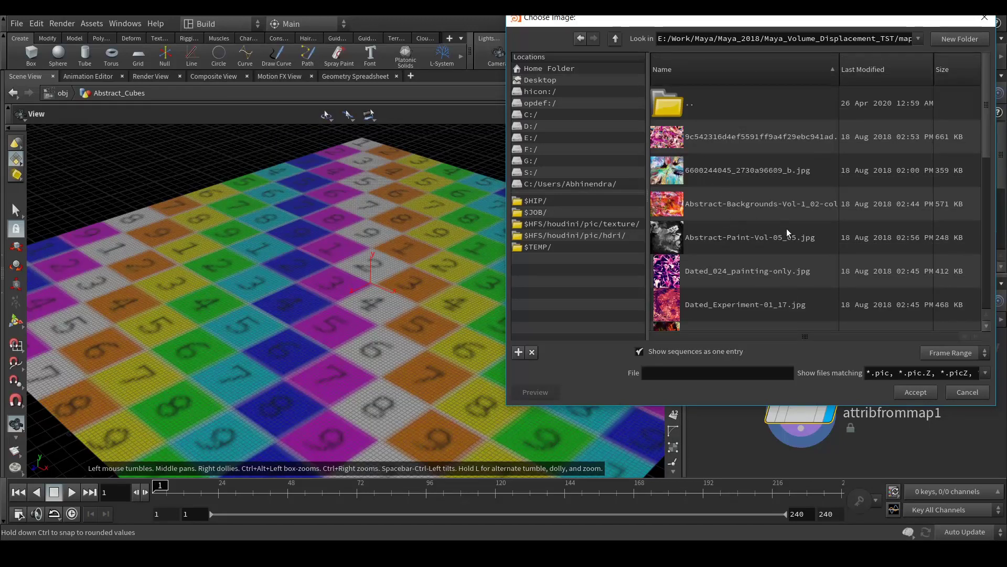
scroll(788, 231, "down", 5)
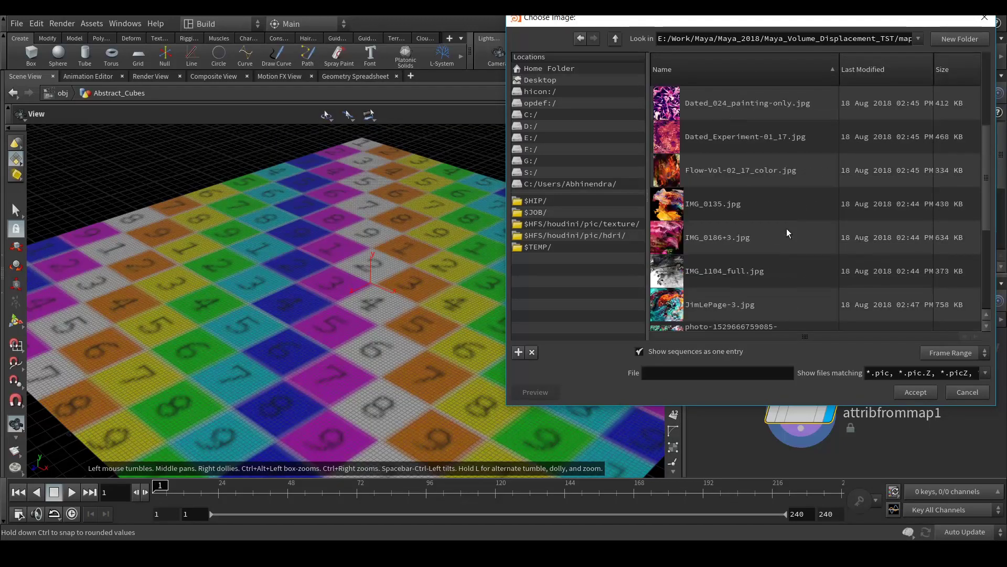
scroll(785, 230, "down", 5)
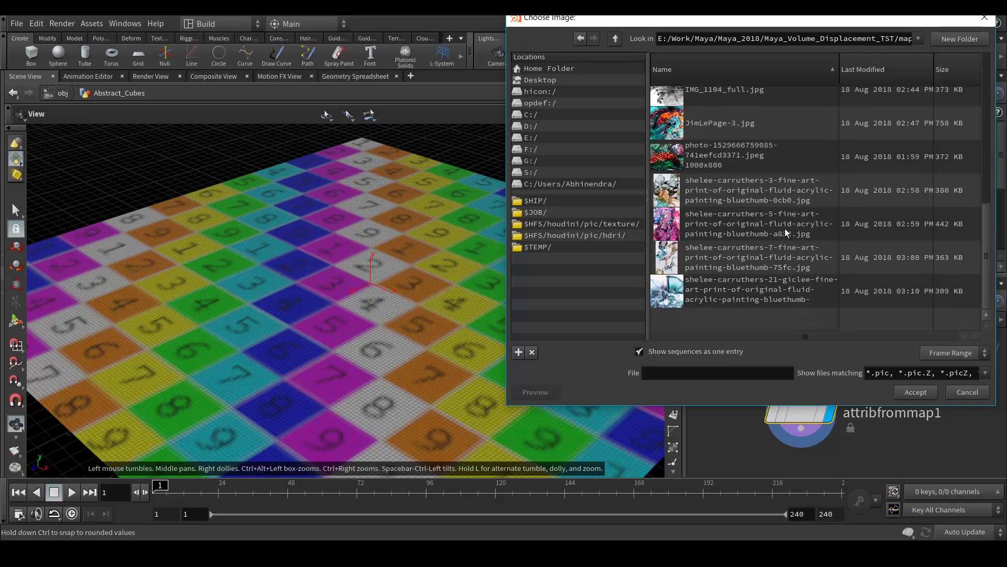
scroll(785, 228, "up", 3)
scroll(787, 252, "up", 2)
scroll(793, 245, "up", 1)
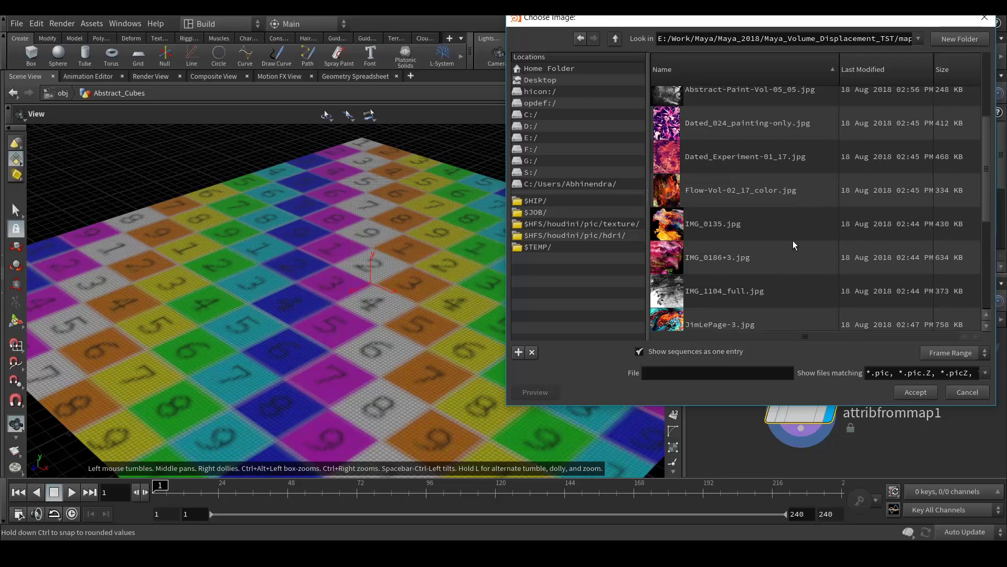
double_click(723, 233)
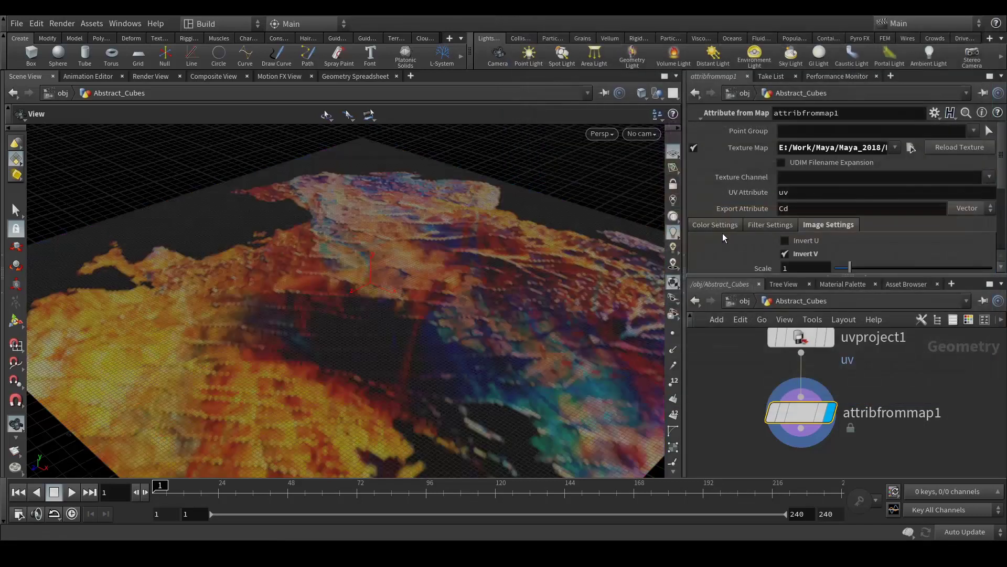
mouse_move(440, 342)
left_mouse_down()
mouse_move(443, 387)
mouse_move(450, 338)
mouse_move(447, 349)
left_mouse_up()
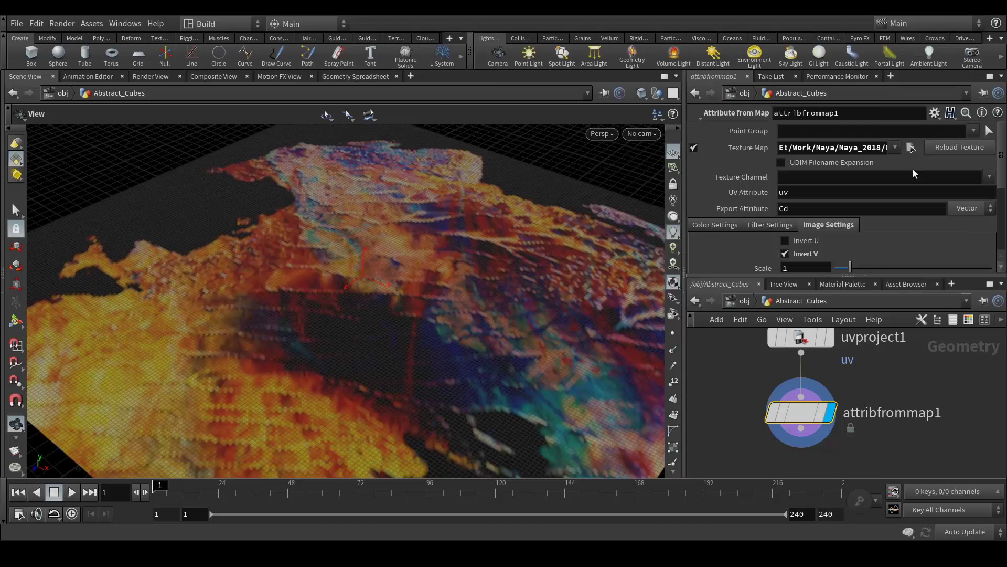
left_click(912, 148)
double_click(744, 179)
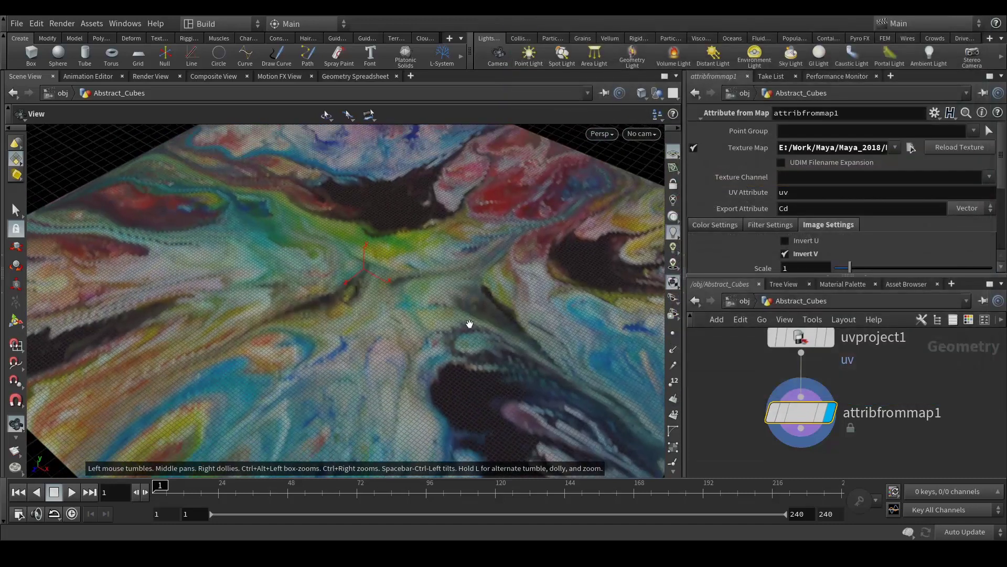
middle_click_drag(730, 417, 714, 399)
left_click_drag(428, 348, 432, 342)
scroll(866, 371, "down", 2)
scroll(866, 371, "down", 2)
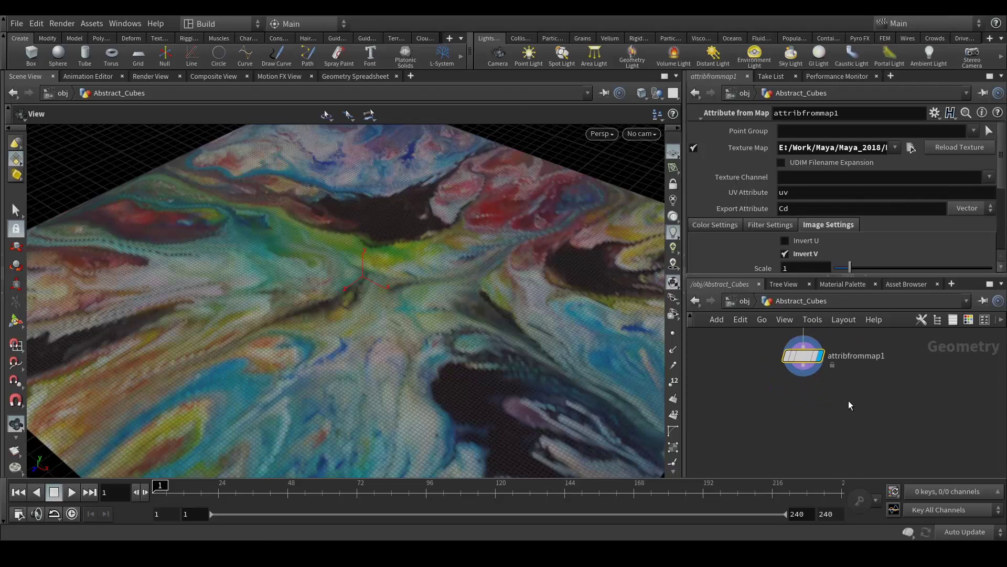
- Add an attribcreate1 node wired after attribfrommap1
key("Tab")
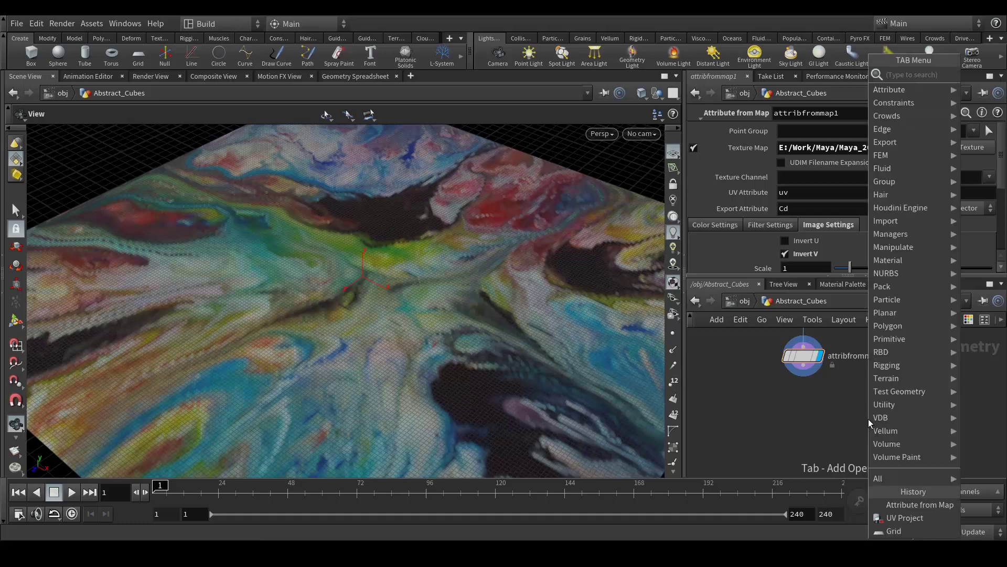
type("attributecre")
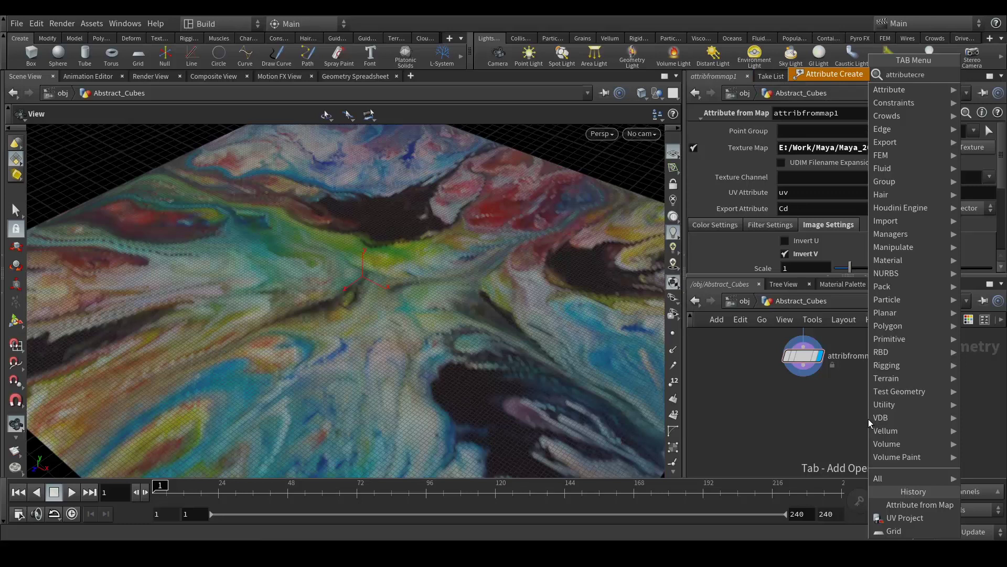
key("Return")
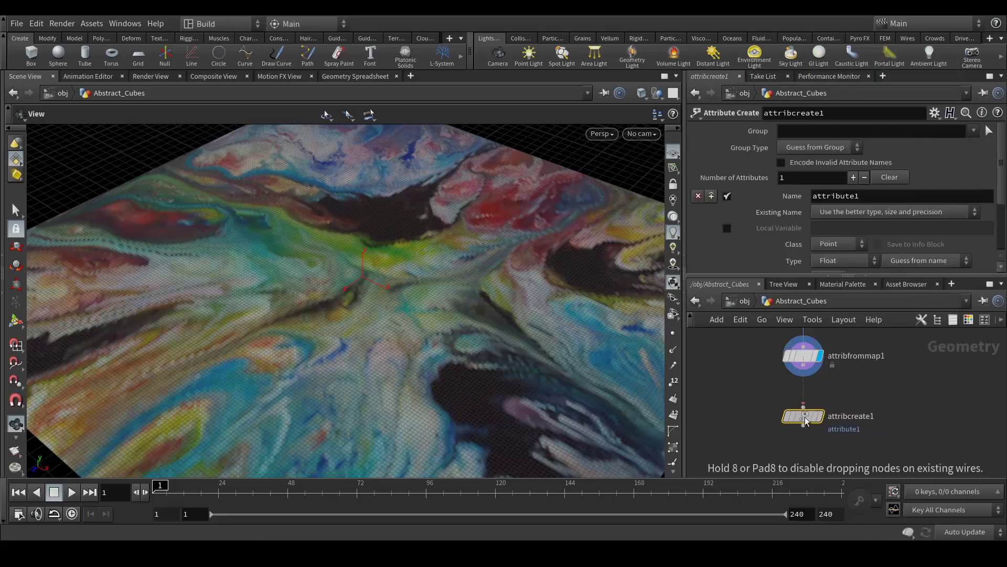
left_click(802, 416)
left_click_drag(804, 376, 829, 415)
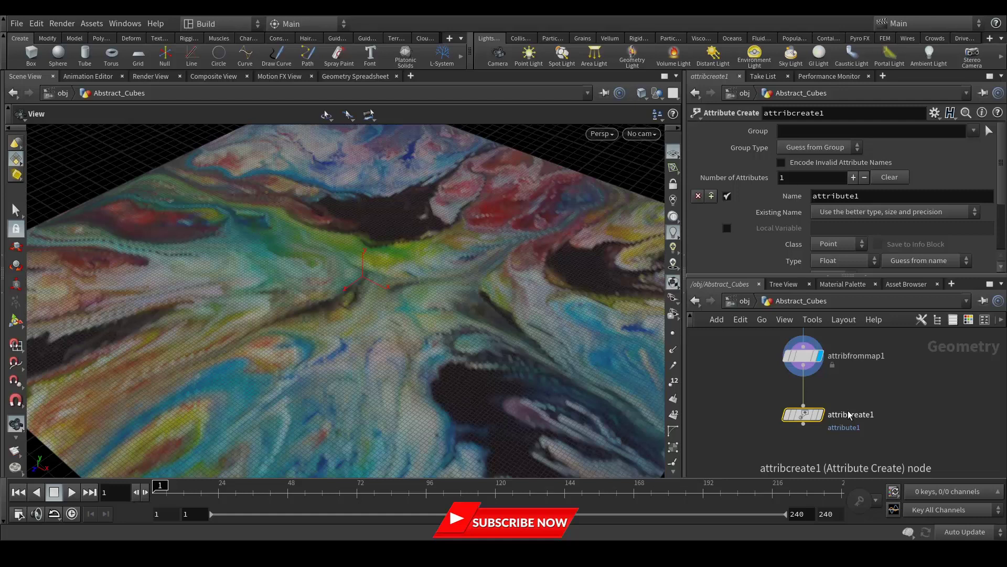
mouse_move(832, 411)
scroll(779, 214, "down", 5)
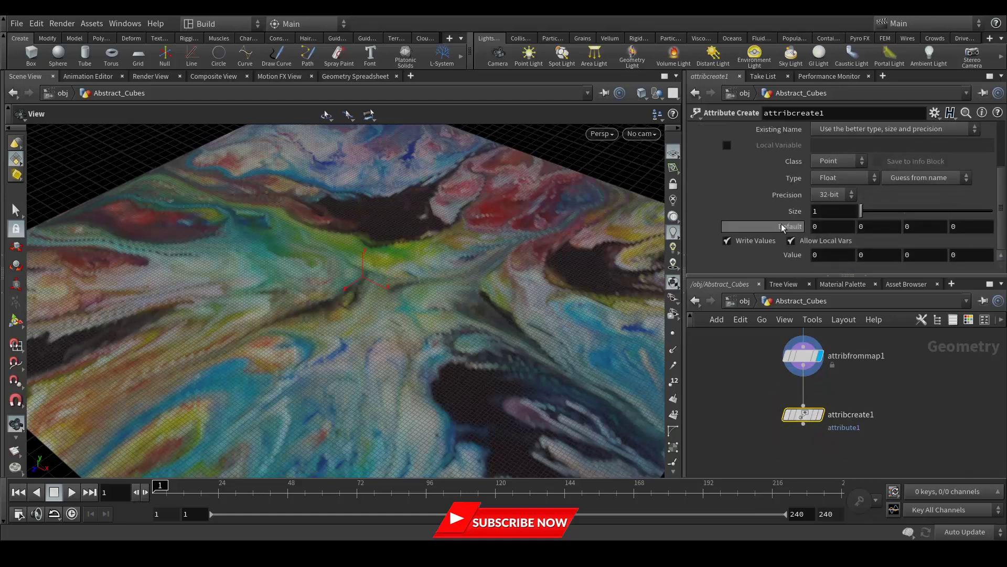
scroll(779, 214, "up", 1)
- Make the attribute per-primitive and set its first value to the $CB expression
left_click(840, 179)
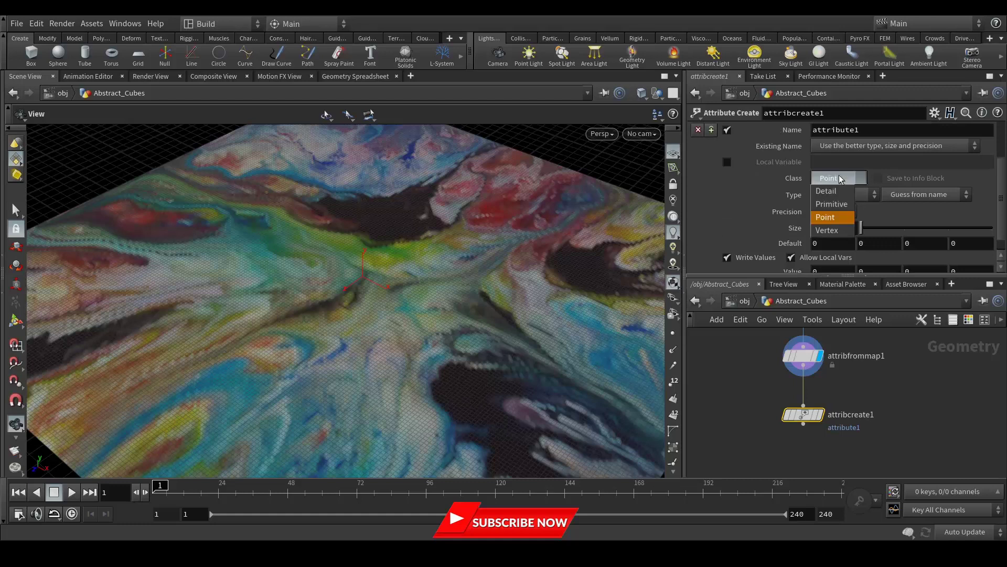
left_click(839, 206)
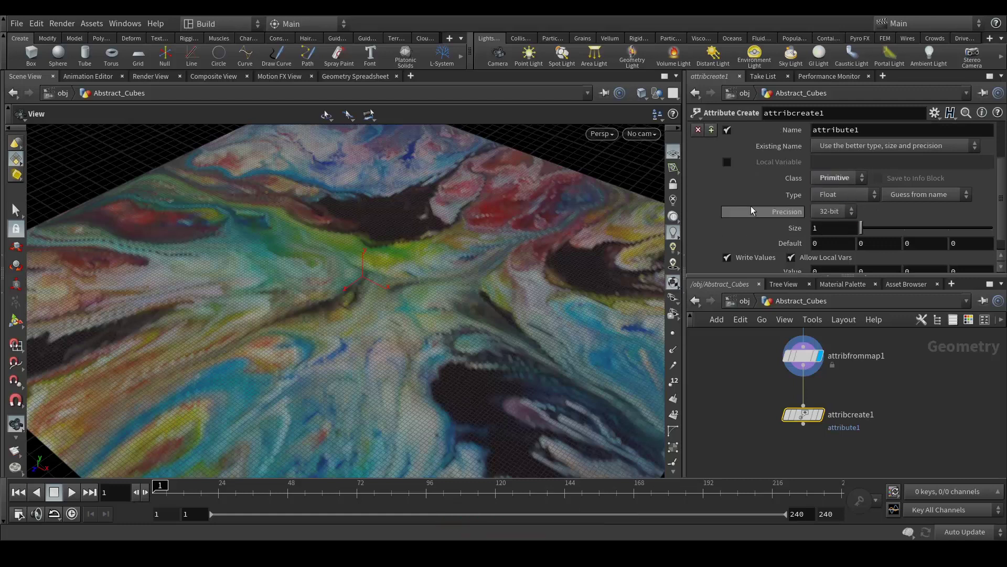
scroll(752, 214, "up", 2)
scroll(752, 215, "down", 3)
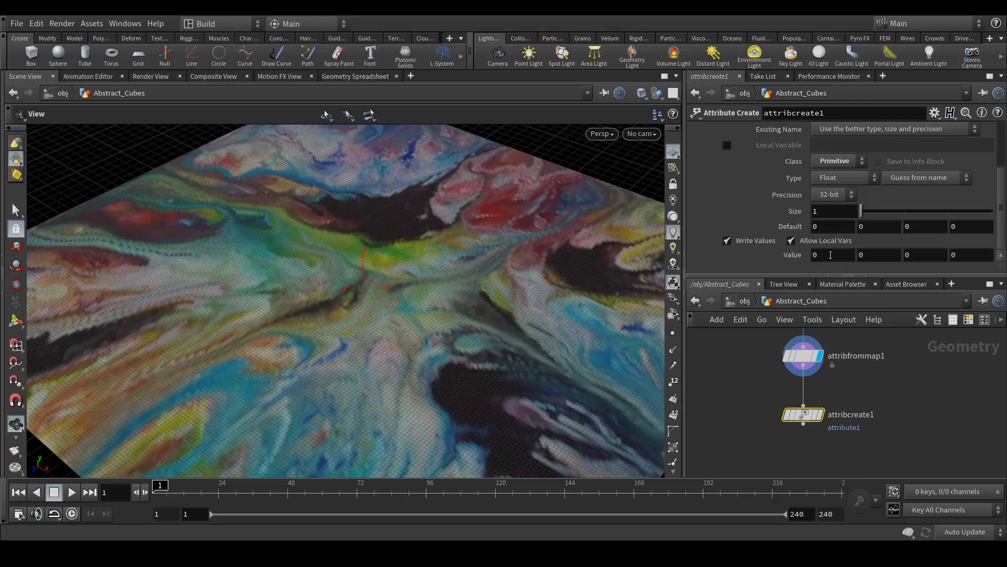
left_click(825, 255)
type("$CB")
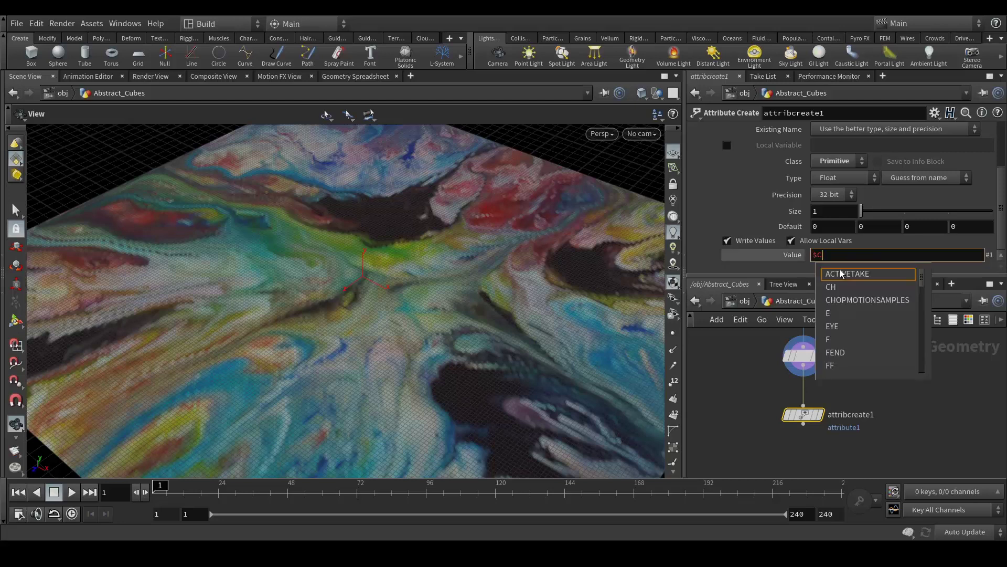
key("Return")
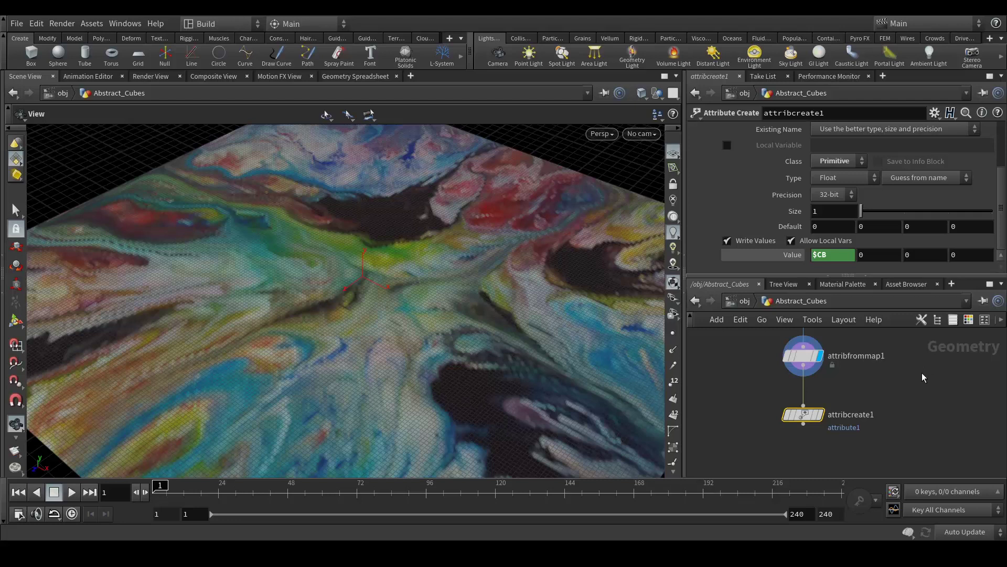
middle_click_drag(915, 373, 903, 372)
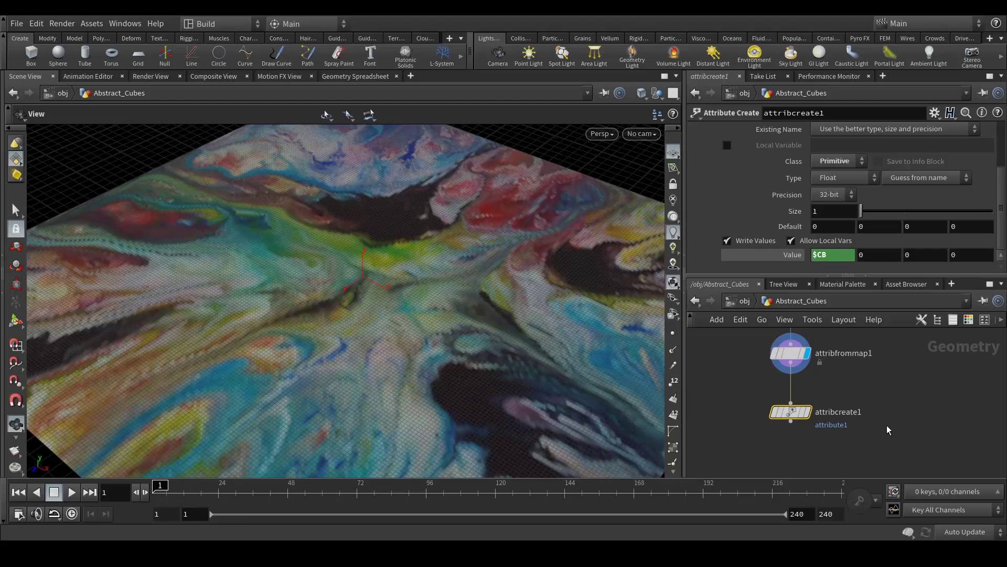
- Add polyextrude1 wired below attribcreate1 with an extrusion Distance of 0.5
middle_click_drag(887, 425, 907, 380)
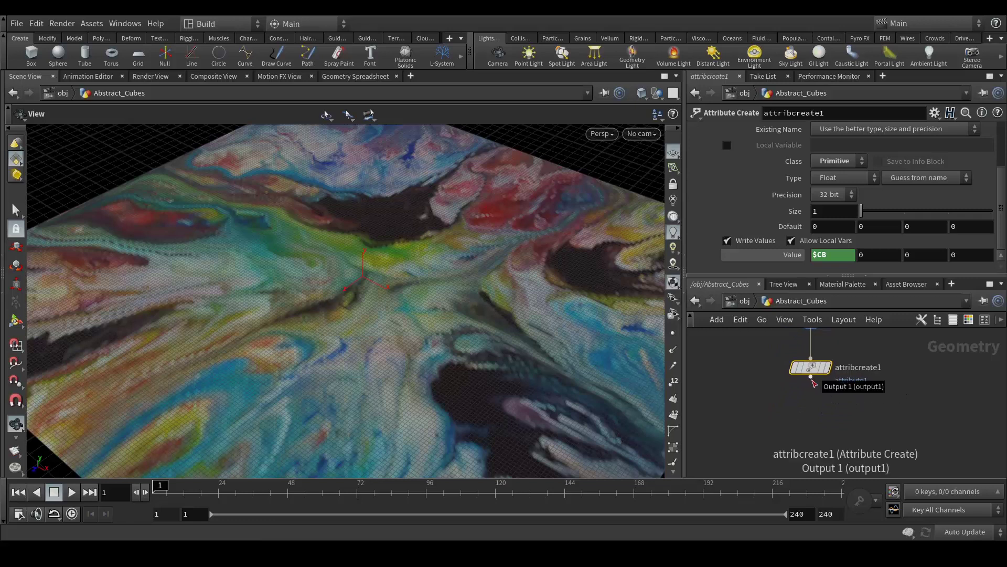
left_click_drag(813, 382, 812, 417)
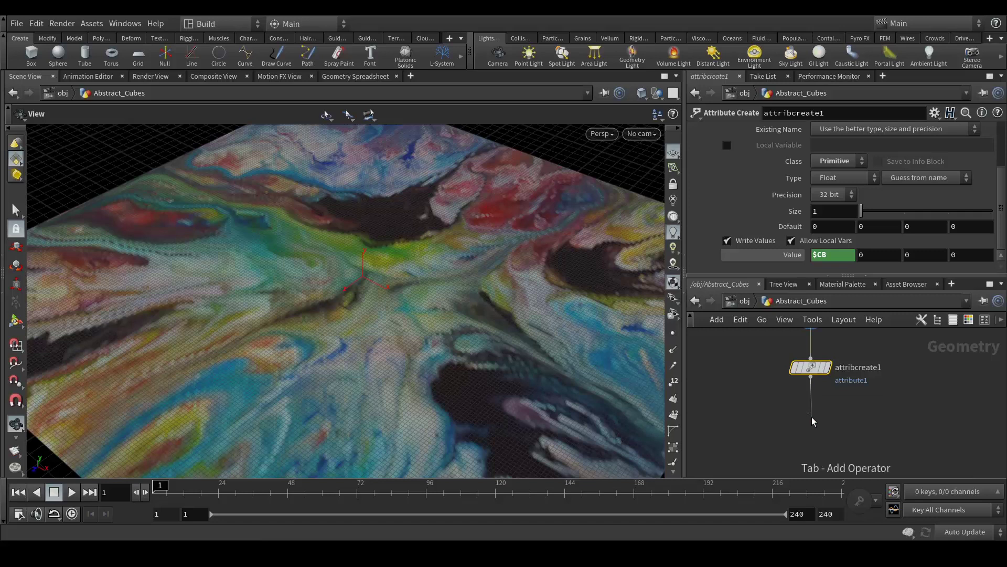
key("Tab")
type("poly")
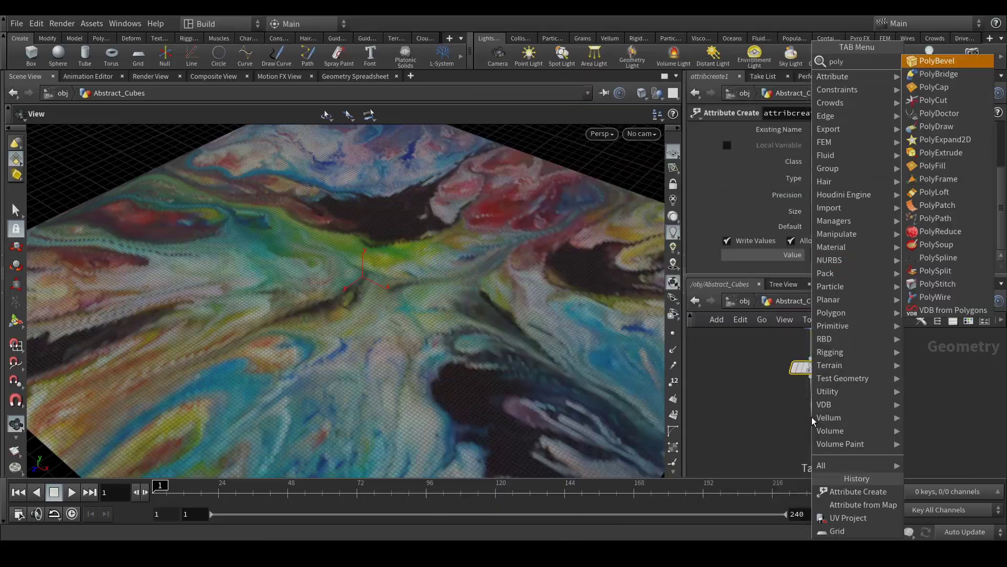
type("ext")
key("Return")
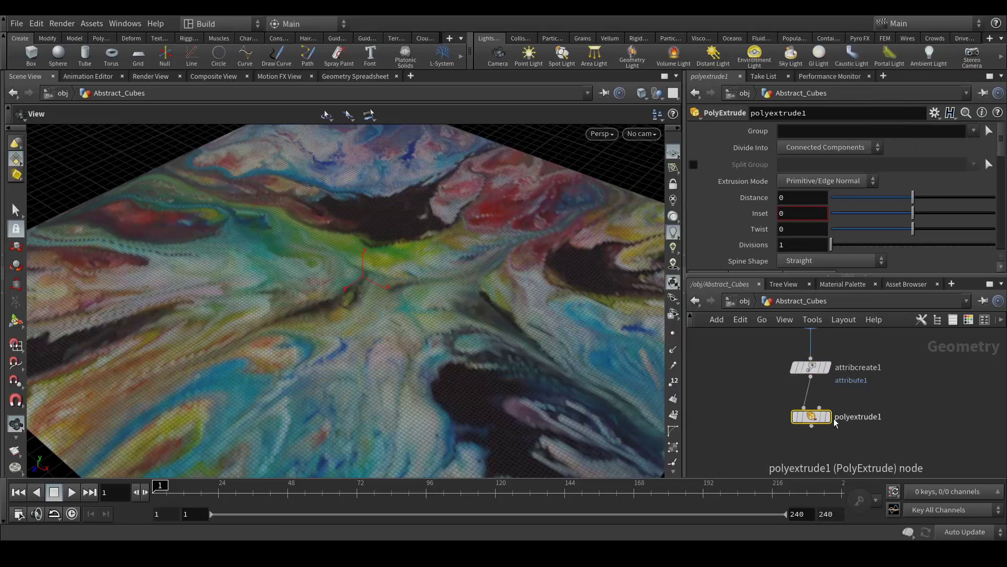
mouse_move(812, 420)
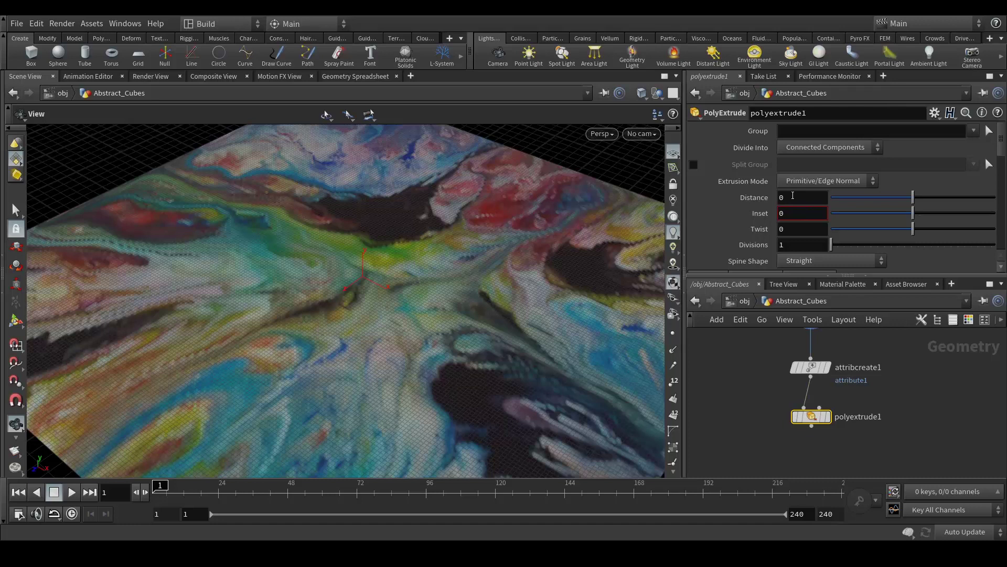
left_click(798, 199)
type(".5")
key("Return")
- Set polyextrude1's Divide Into option to Individual Elements so each grid face extrudes separately
left_click(828, 416)
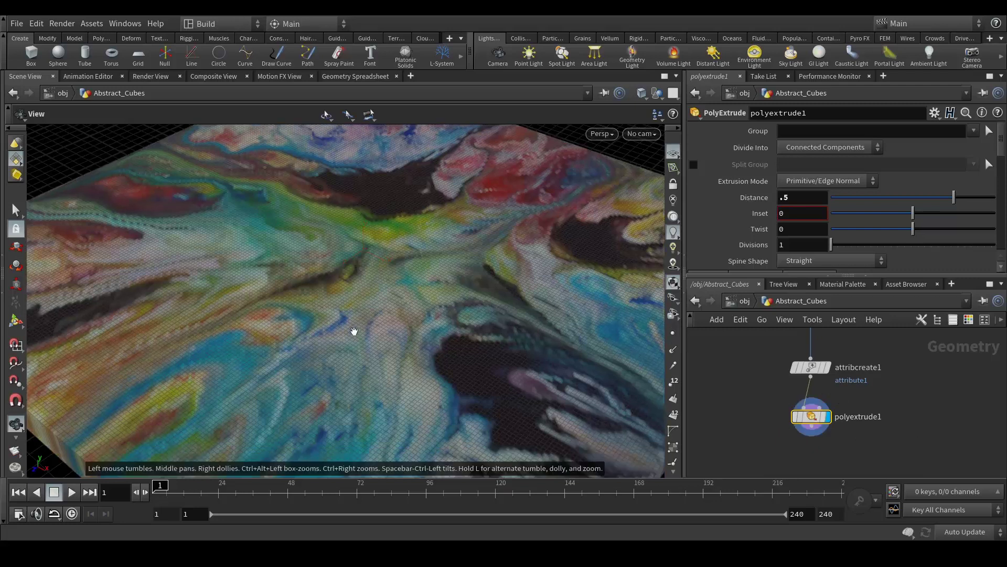
left_click_drag(387, 363, 434, 263)
scroll(544, 294, "up", 8)
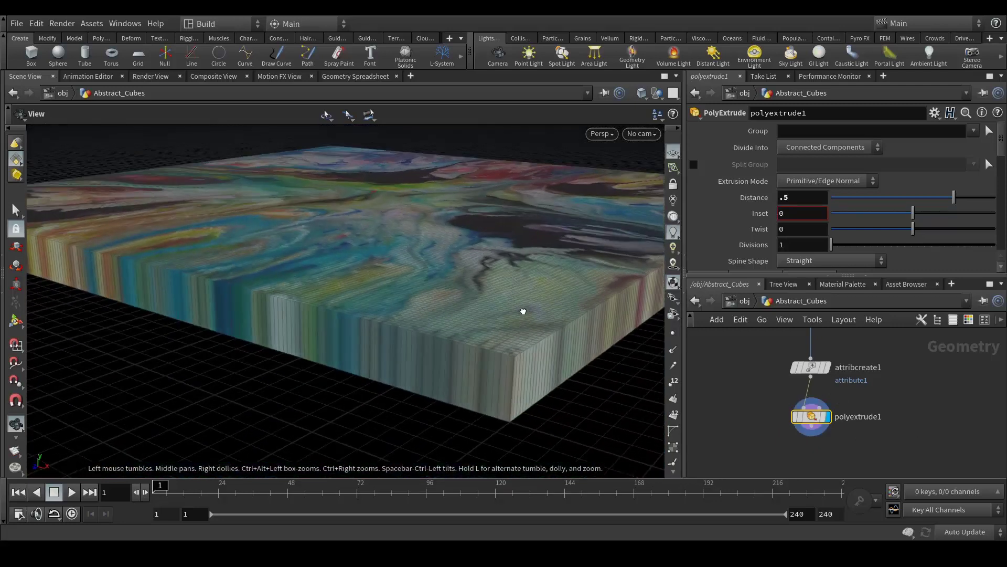
left_click_drag(557, 304, 462, 382)
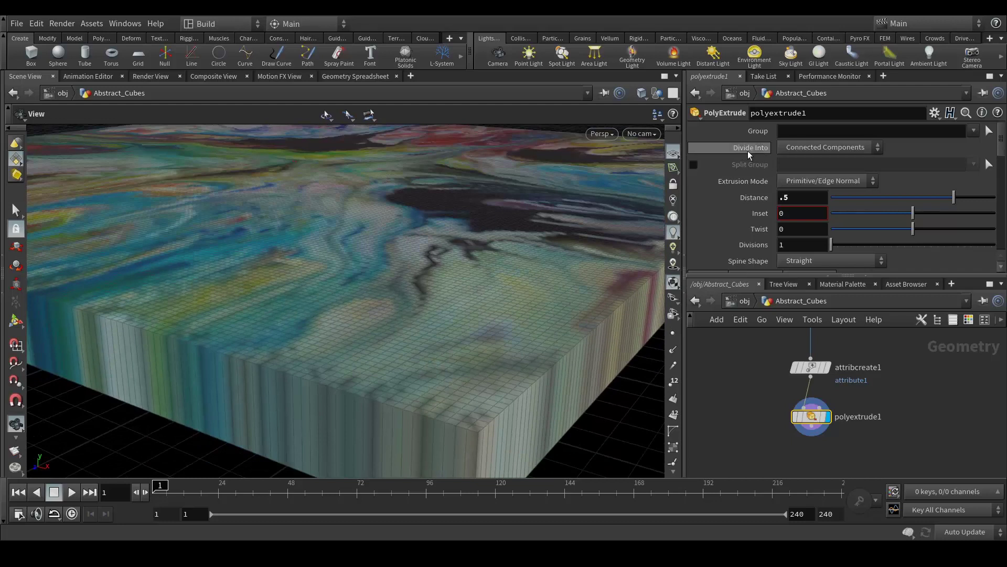
left_click(813, 146)
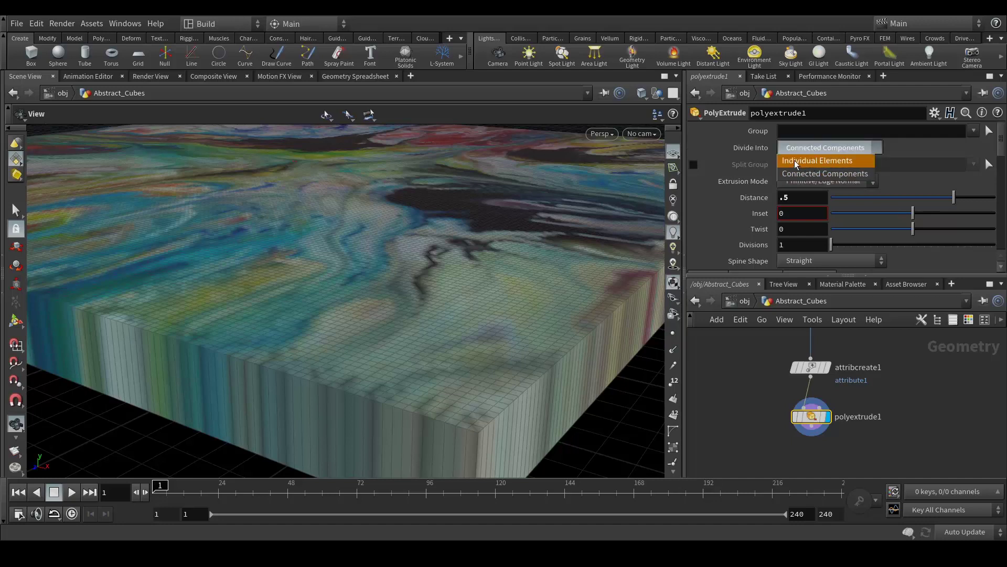
left_click(796, 161)
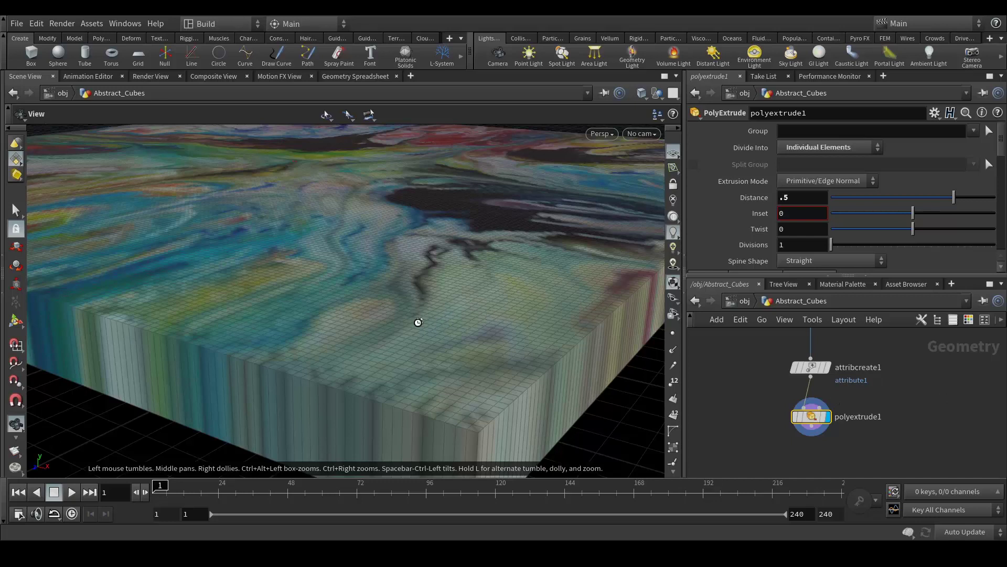
left_click_drag(418, 322, 439, 337)
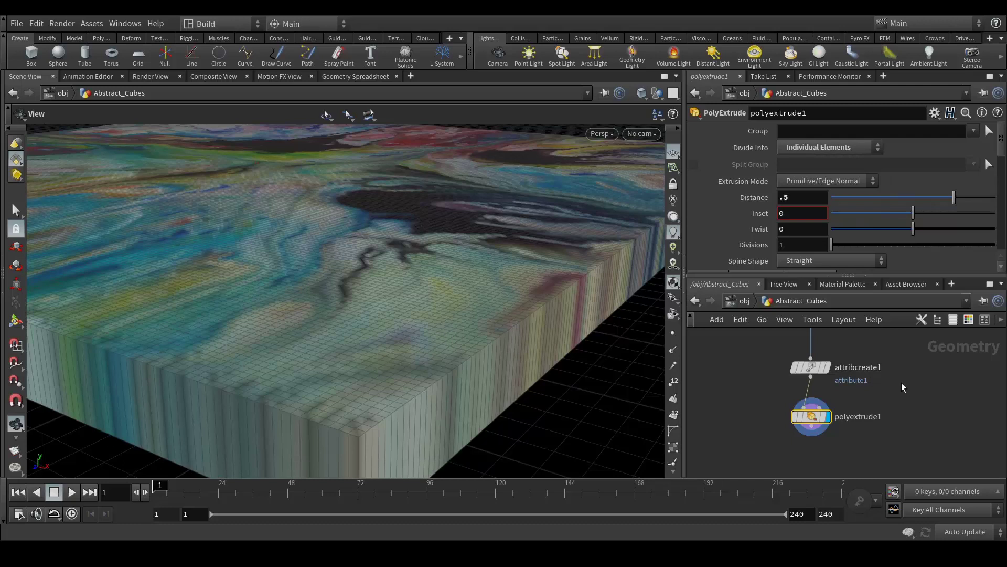
scroll(748, 233, "down", 5)
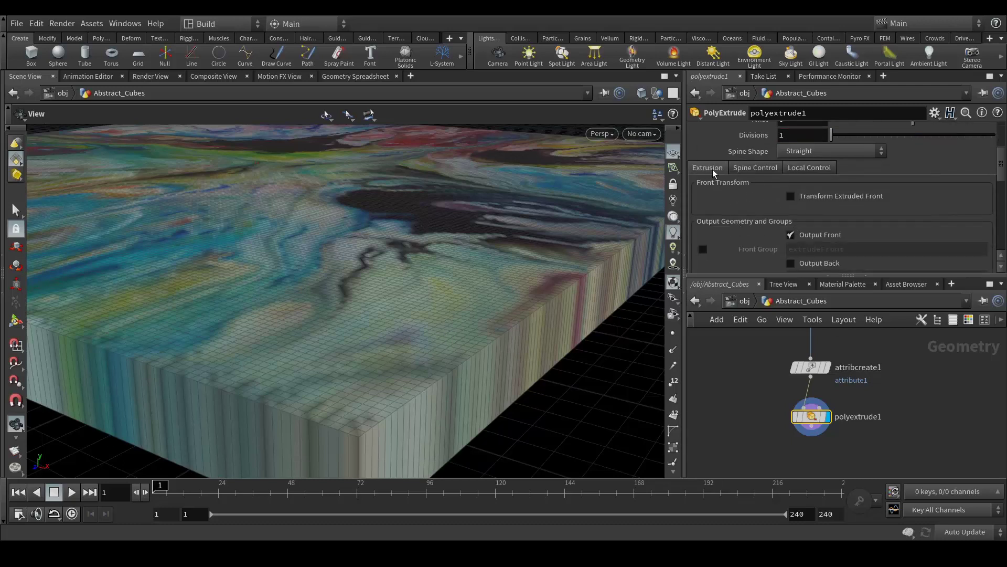
- Reset polyextrude1's Distance to its default 0 and bring up the Local Control settings
left_click(817, 168)
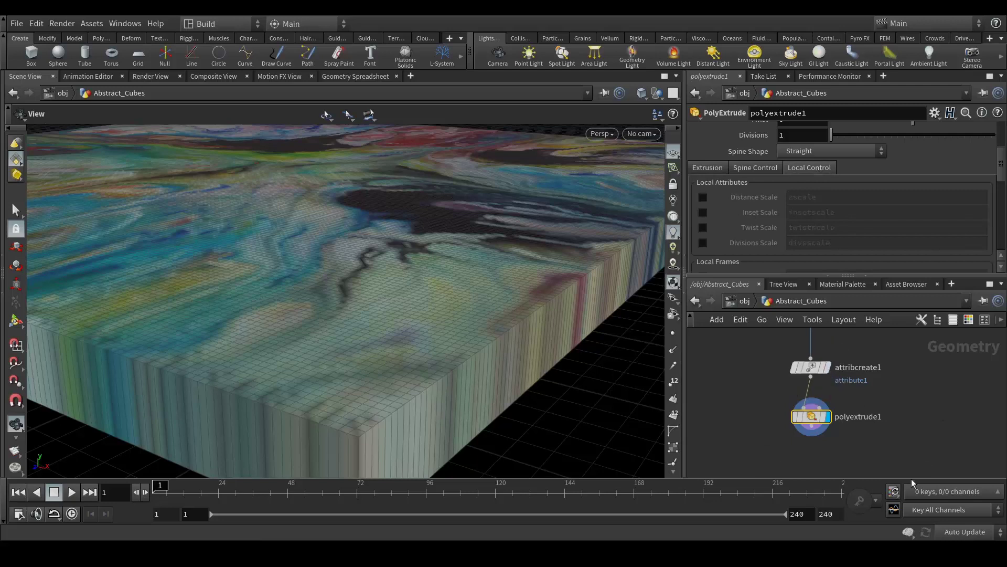
left_click(711, 168)
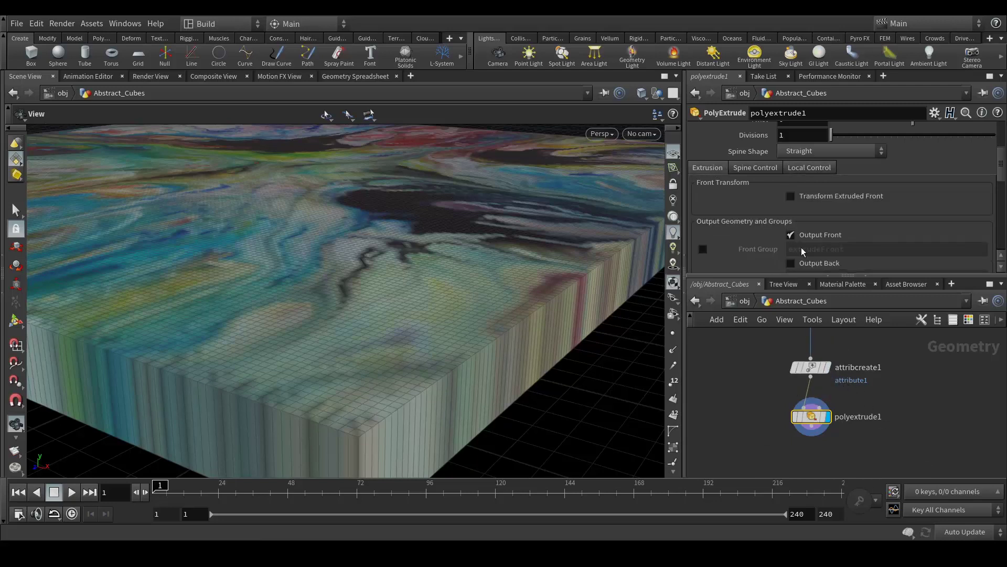
scroll(722, 135, "up", 5)
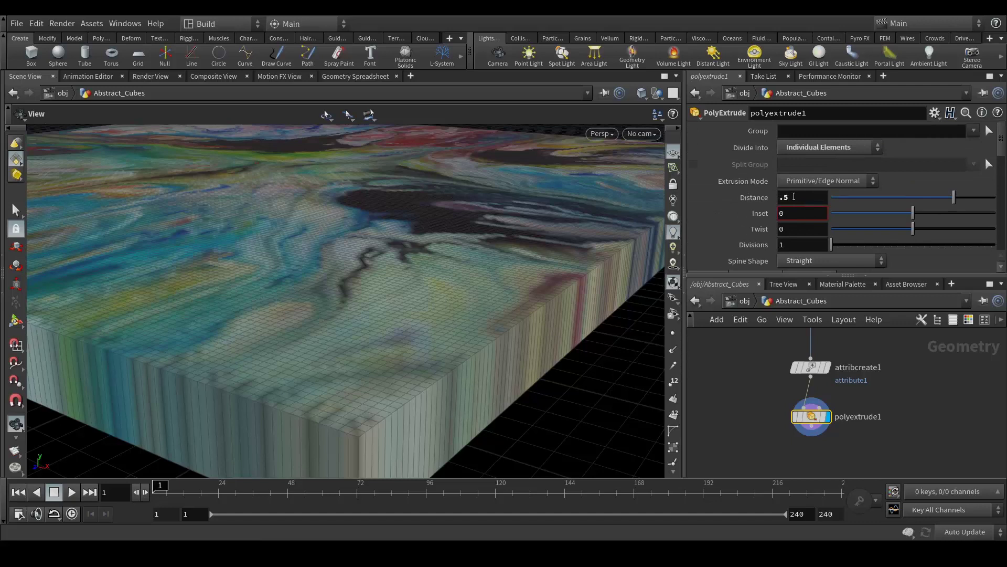
middle_click(754, 197, "ctrl")
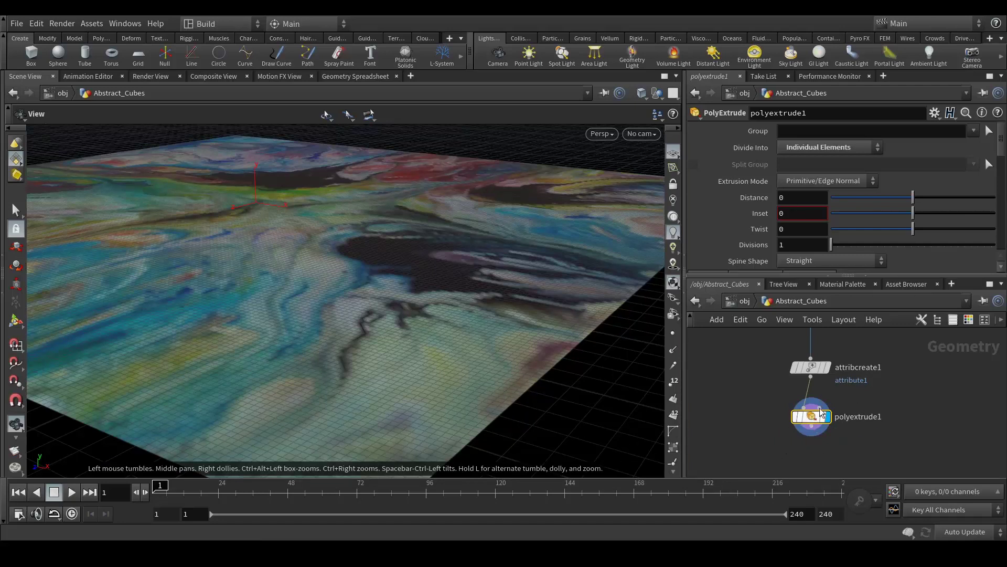
scroll(773, 226, "down", 5)
left_click(810, 167)
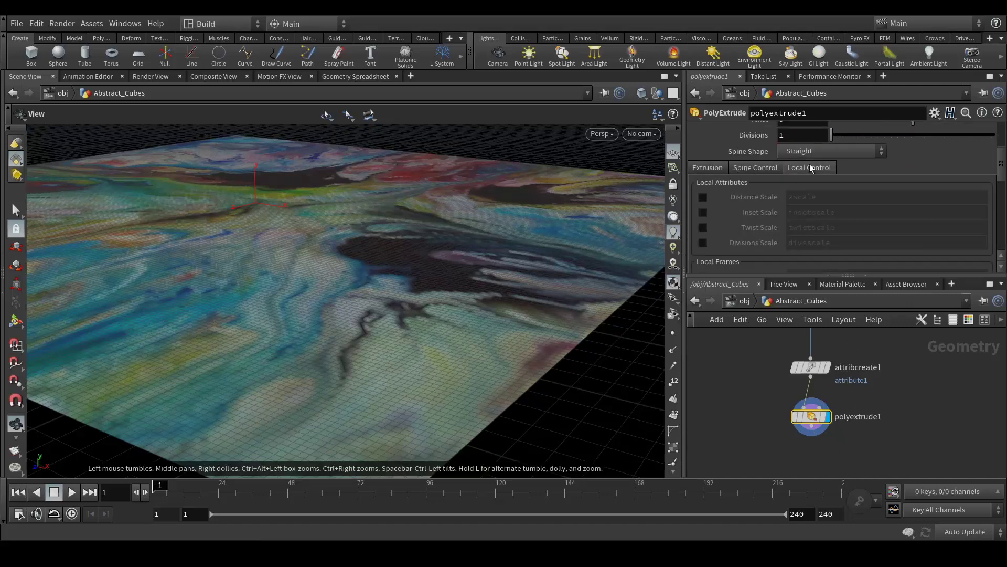
- Enable Distance Scale and change its attribute from zscale to colorScale
left_click(703, 198)
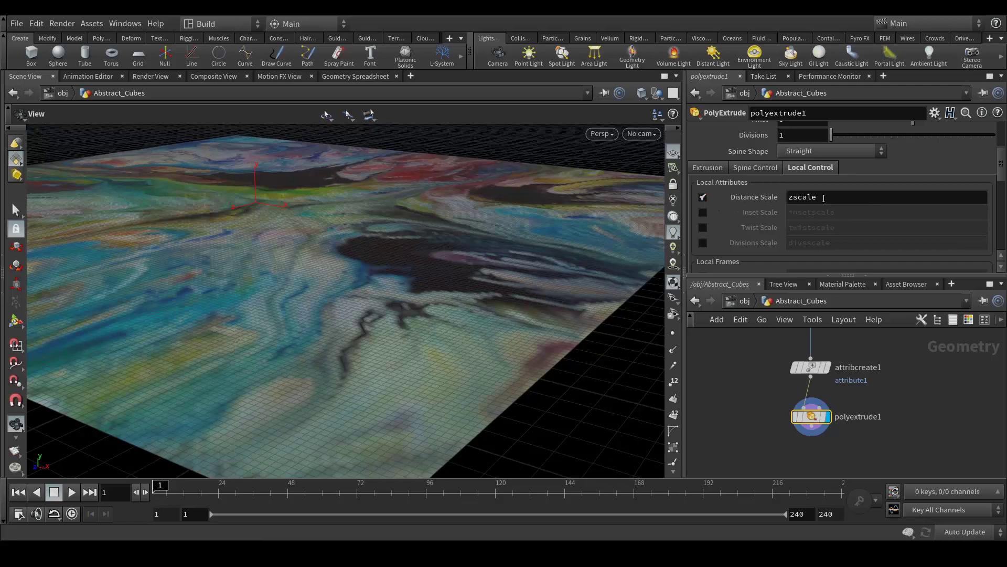
double_click(803, 198)
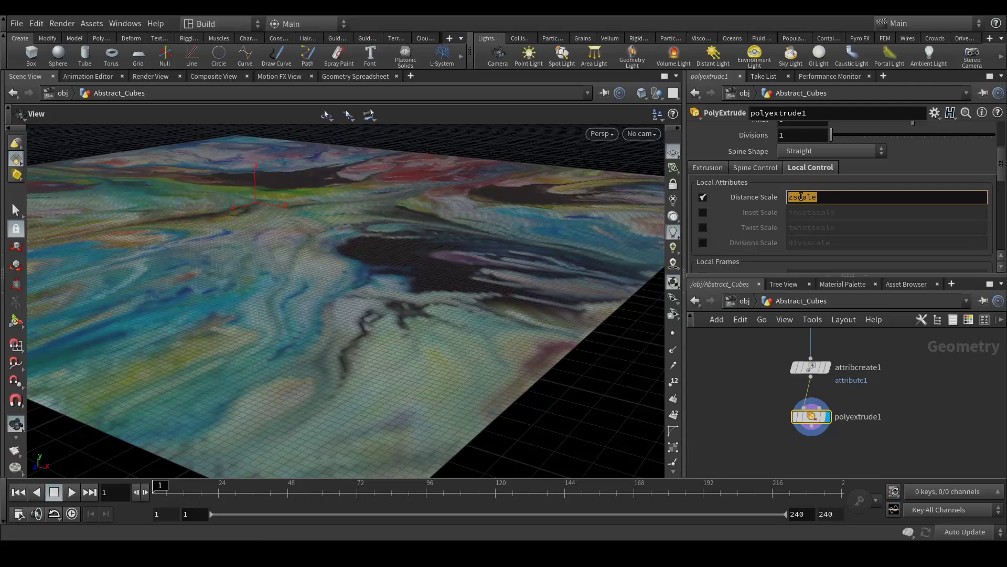
type("colorScale")
key("Return")
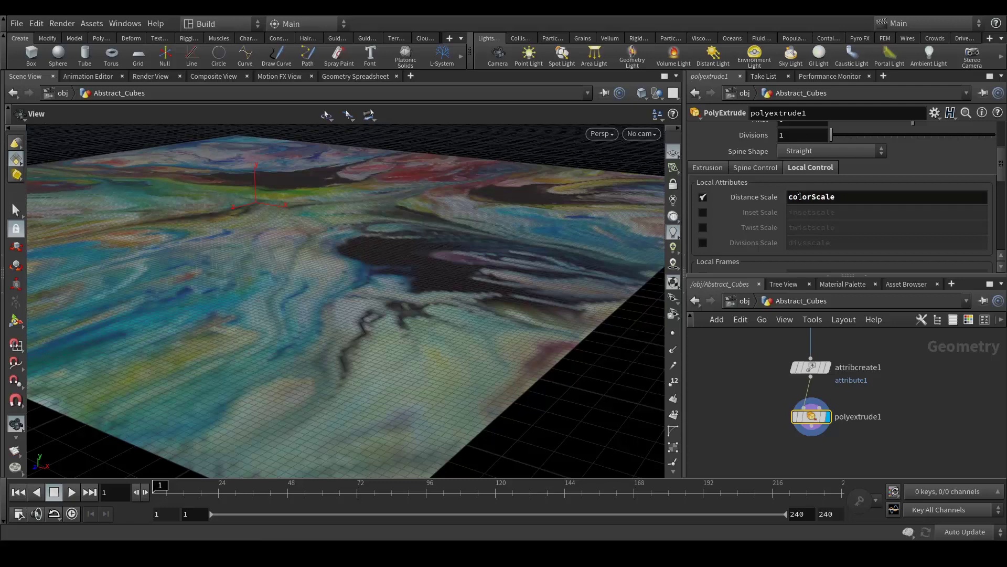
left_click(716, 169)
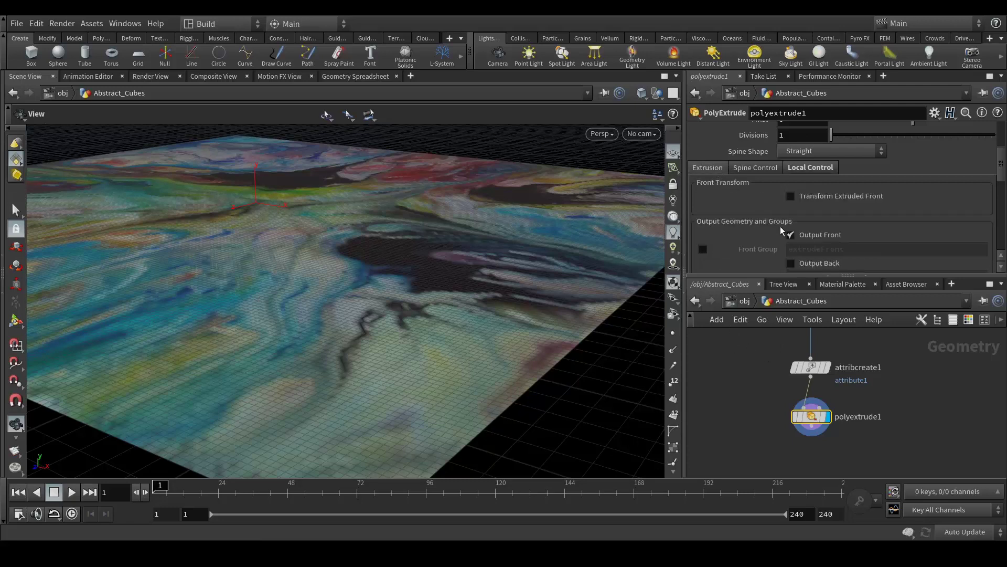
scroll(745, 216, "up", 3)
- Set polyextrude1's Distance to .5, raising the textured grid into a thick slab
left_click(822, 194)
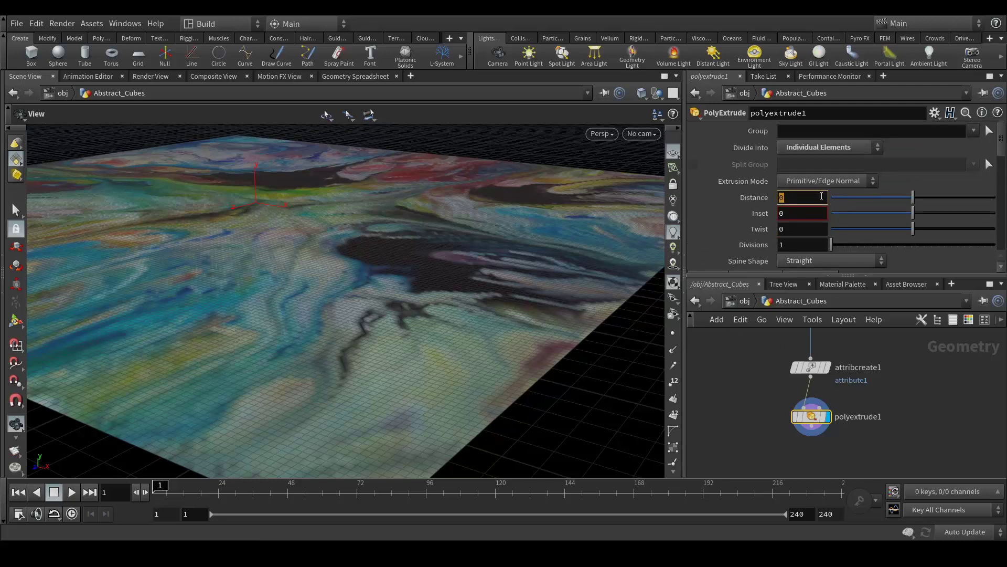
type(".5")
key("Return")
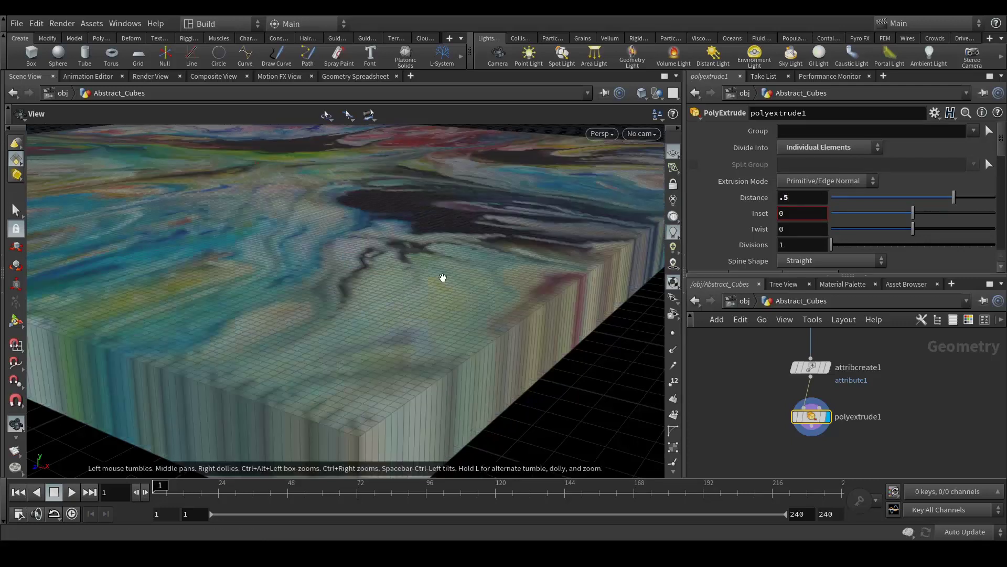
scroll(439, 294, "up", 3)
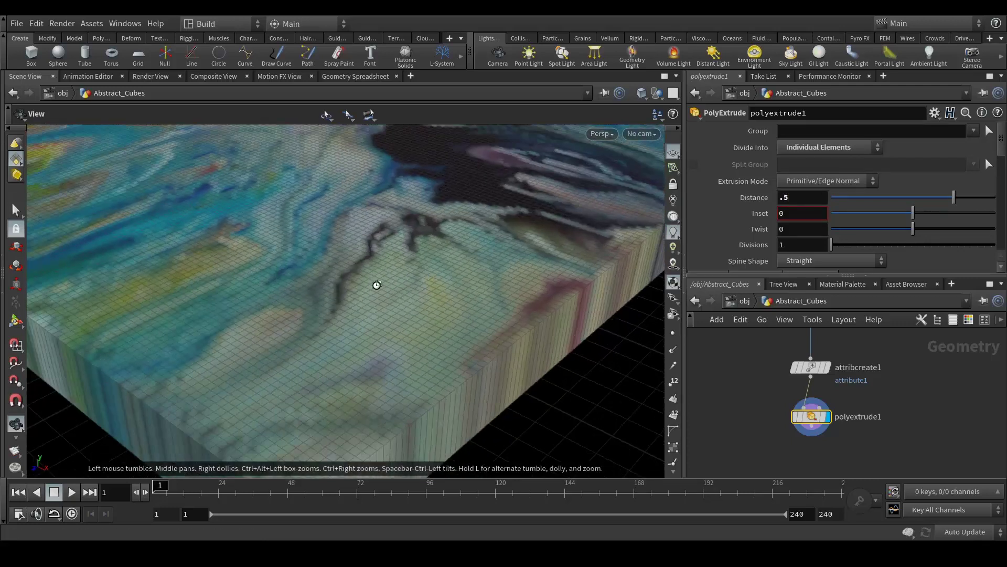
scroll(378, 281, "down", 2)
scroll(450, 270, "up", 3)
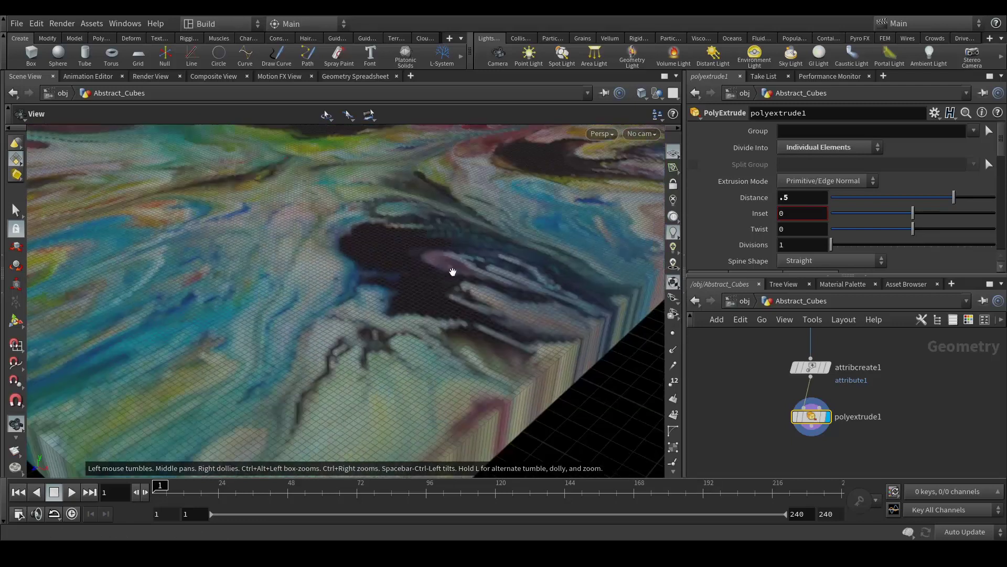
- Display attribcreate1 and rename its attribute from attribute1 to colorScale
left_click(811, 367)
middle_click_drag(911, 411, 907, 383)
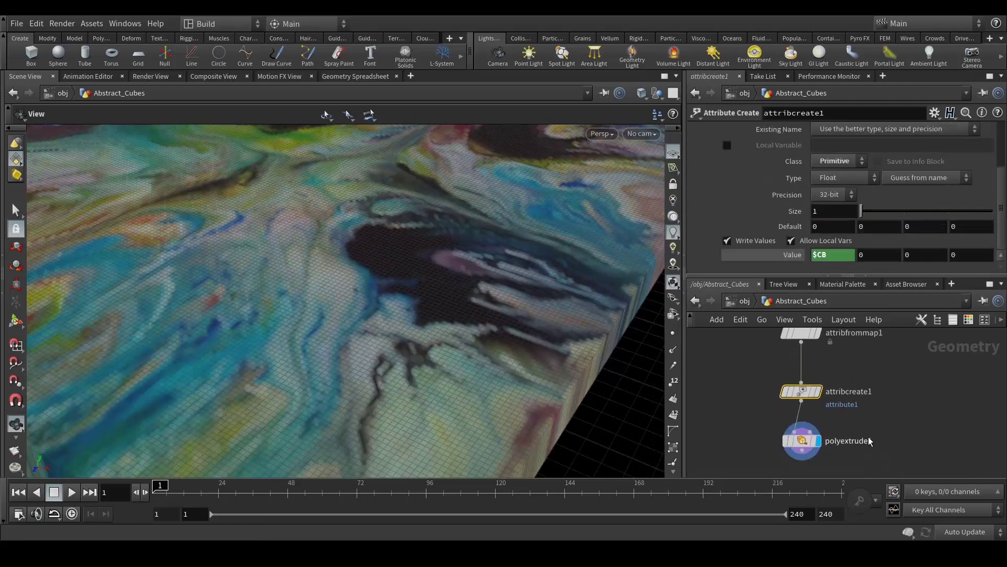
left_click(795, 437)
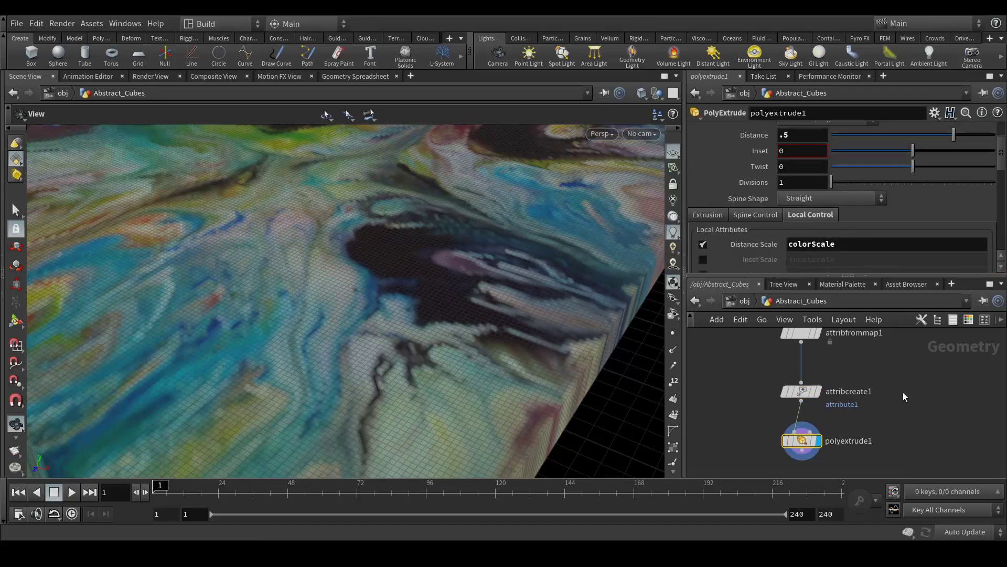
left_click(802, 392)
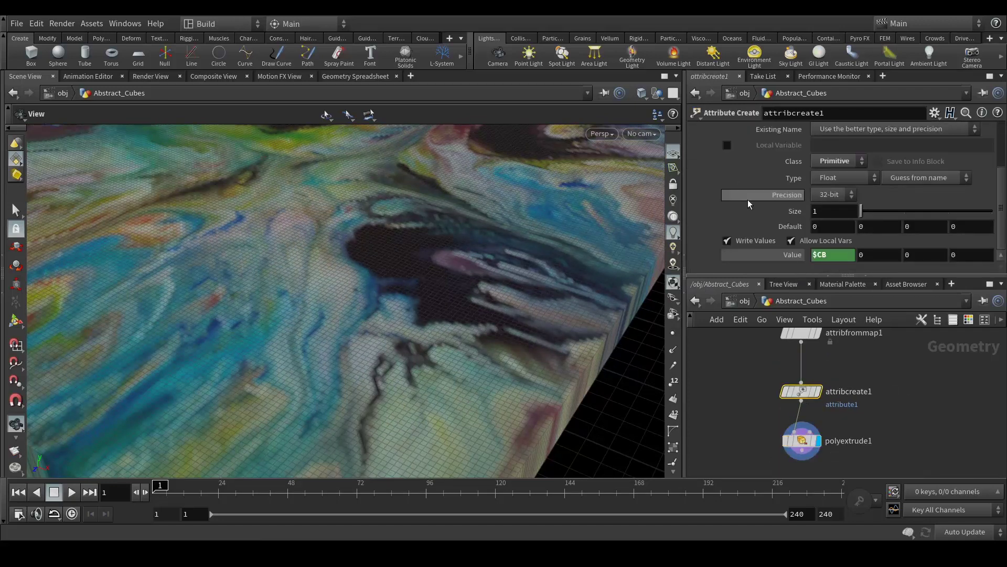
scroll(747, 200, "up", 3)
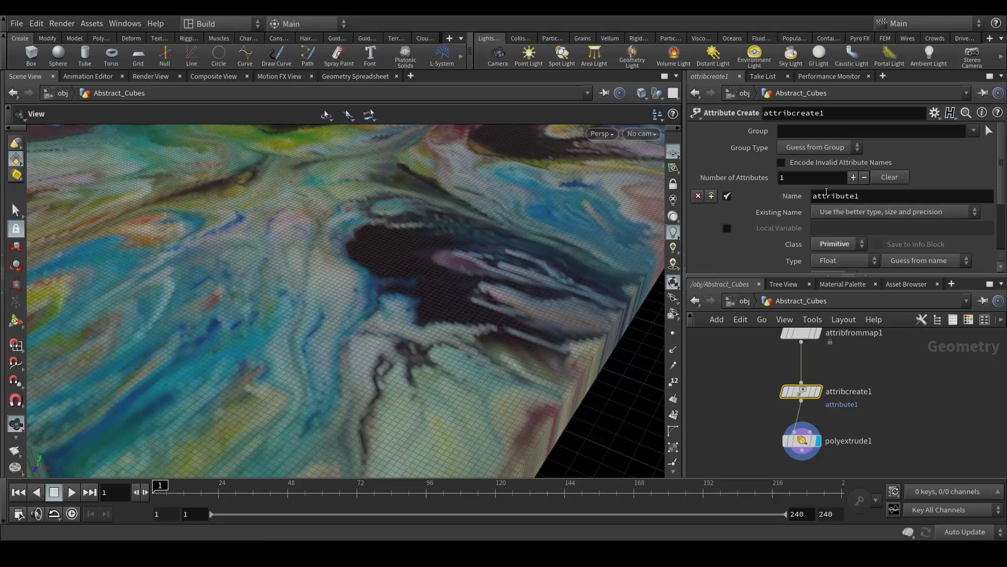
left_click_drag(861, 196, 812, 197)
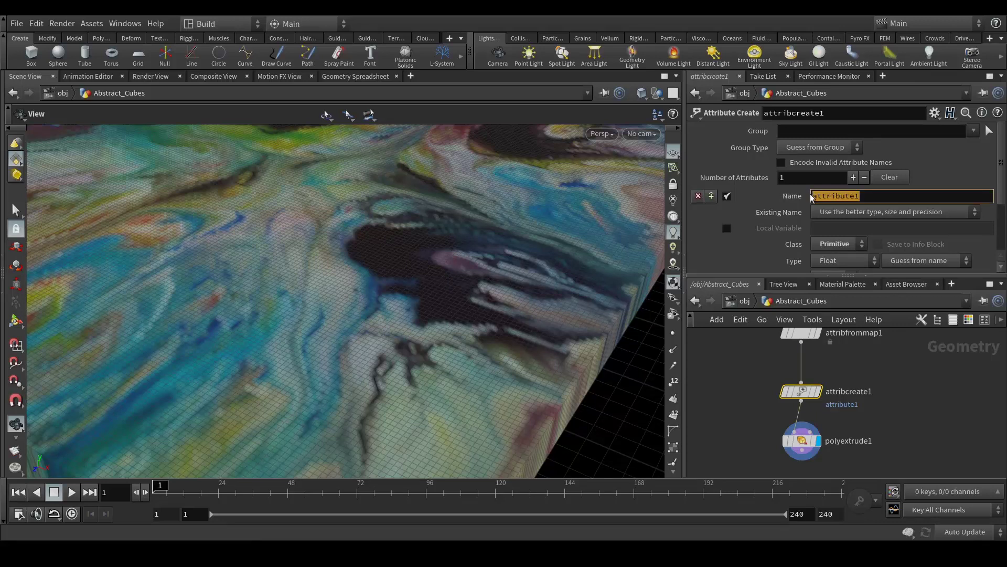
left_click(820, 396)
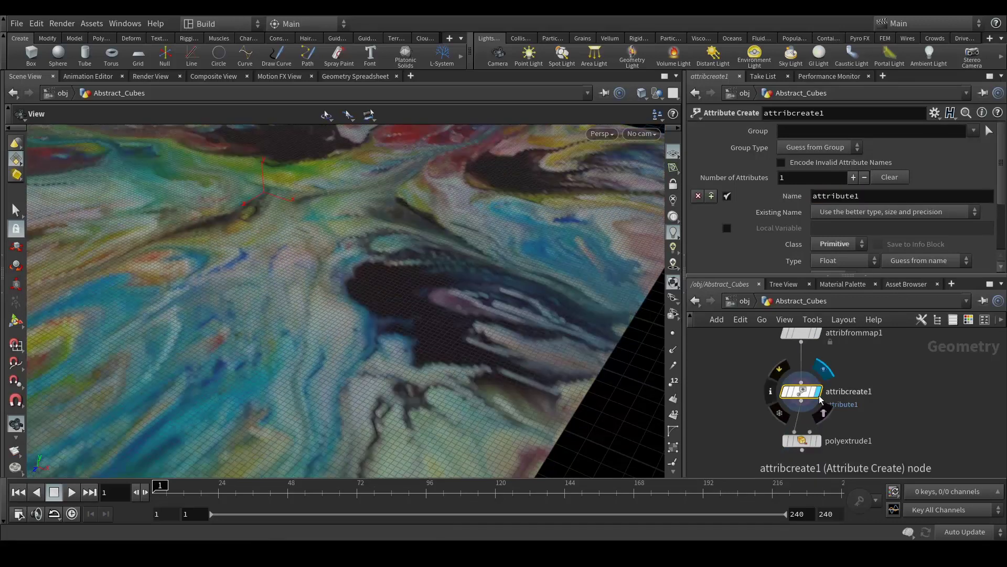
left_click_drag(863, 195, 799, 199)
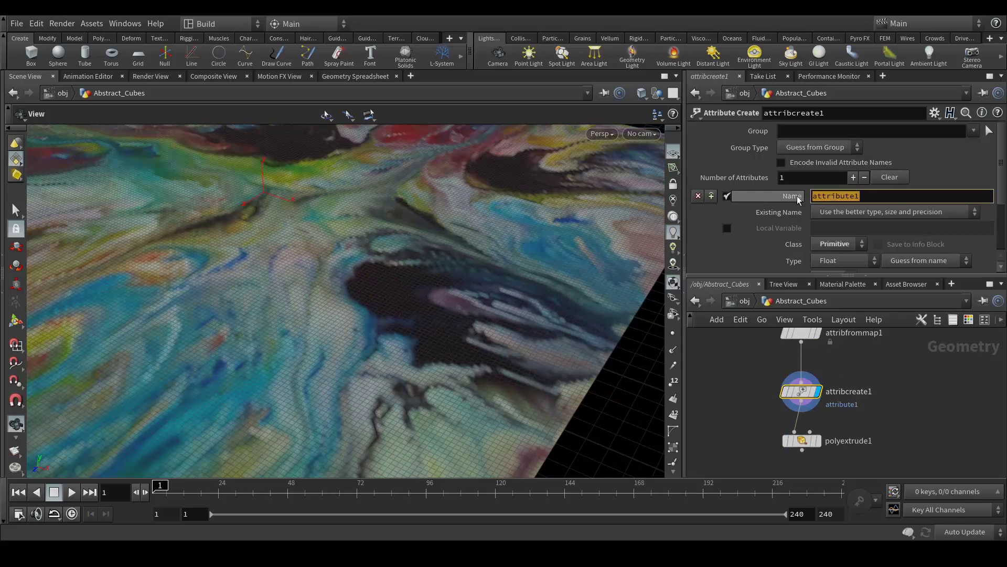
type("color")
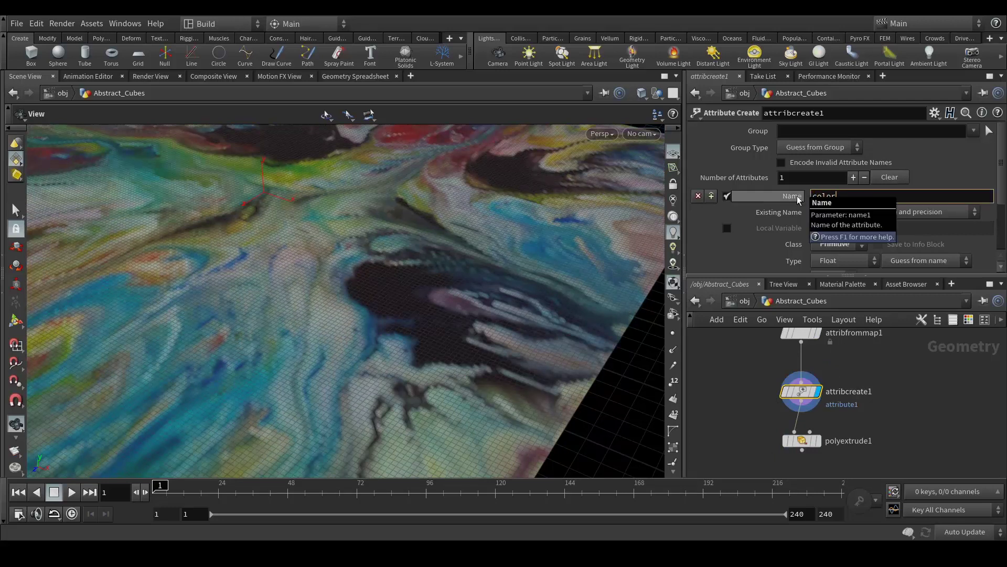
type("Scale")
key("Return")
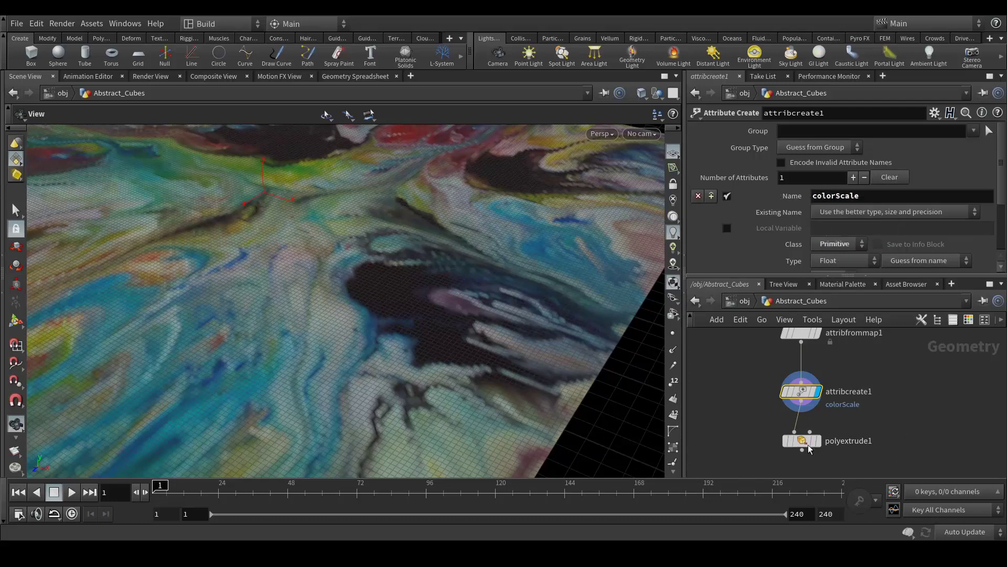
- Display polyextrude1 and raise its extrusion Distance from .5 to .8
left_click(806, 442)
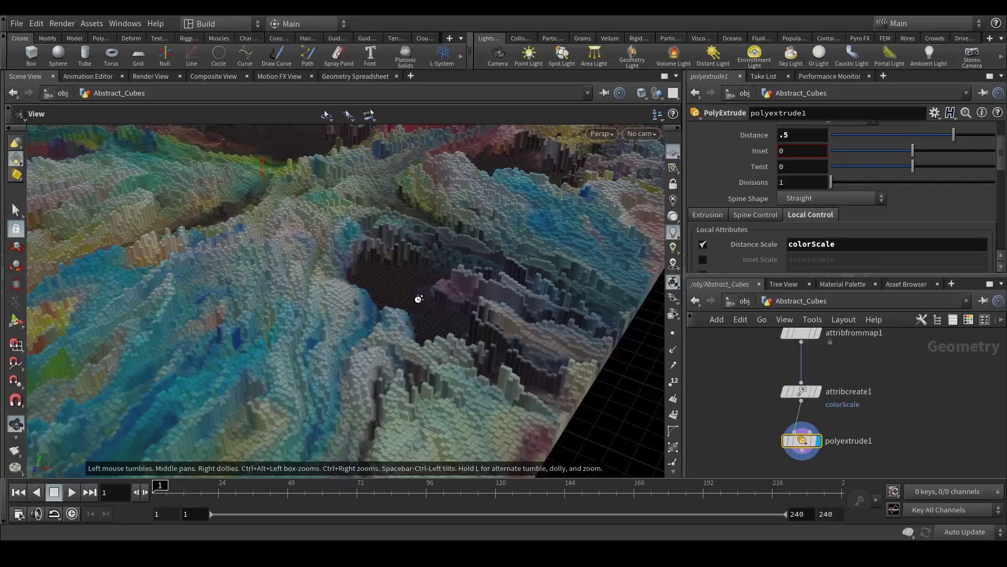
left_click_drag(414, 292, 343, 367)
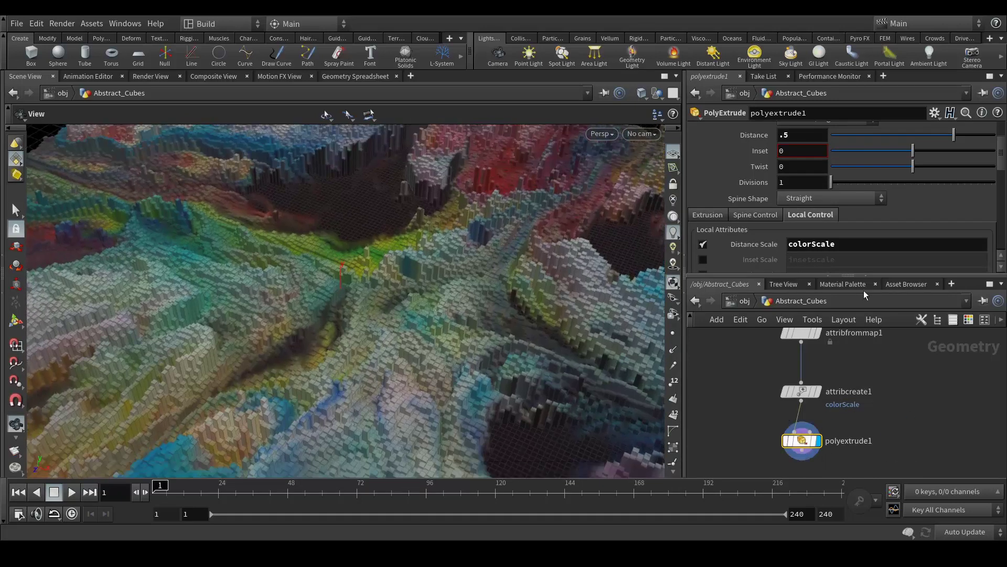
left_click(806, 138)
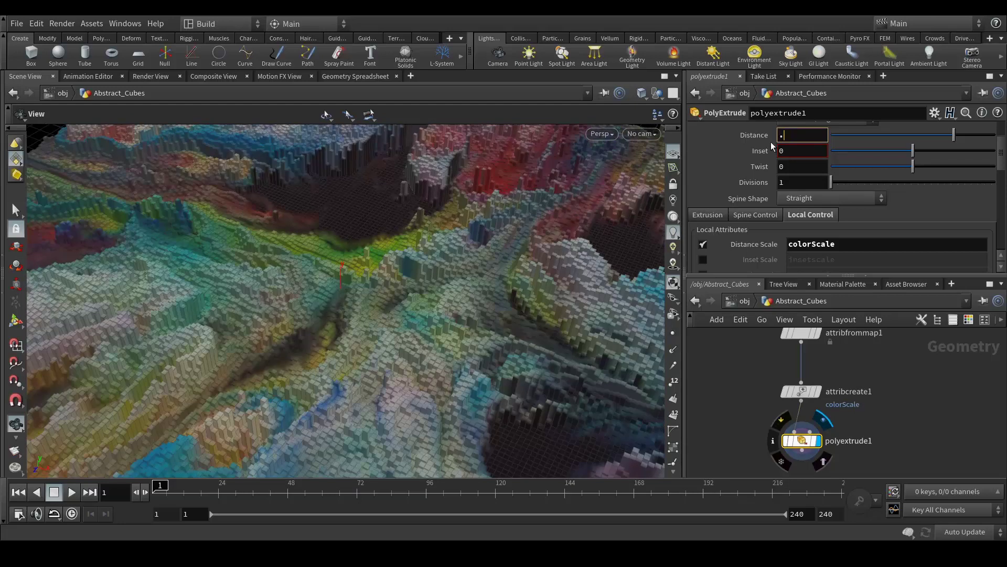
type(".8")
key("Return")
- Orbit the cube terrain, then step through the finished render's frames in Pdplayer
left_click_drag(378, 241, 555, 383)
key("alt+Tab")
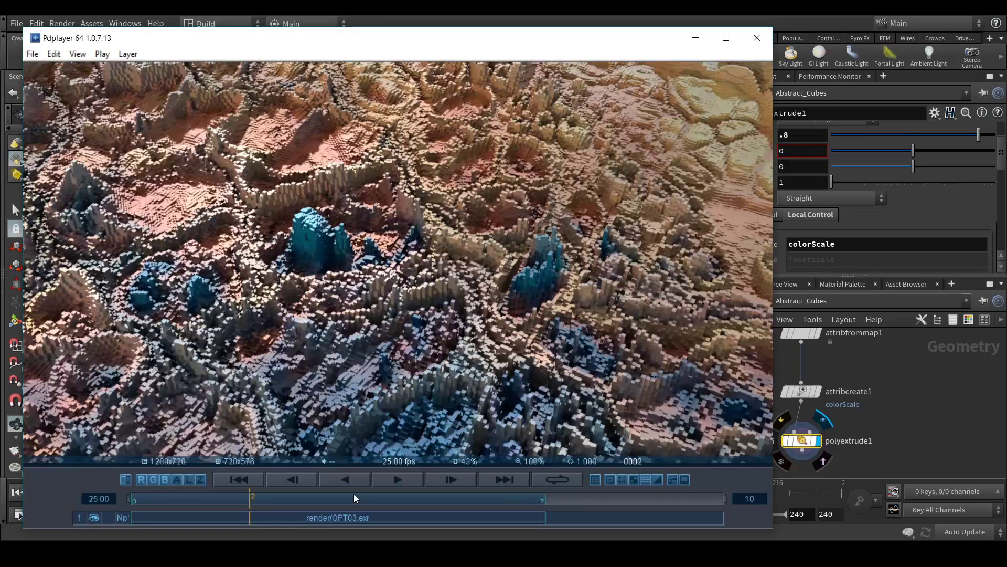
mouse_move(278, 499)
left_mouse_down()
mouse_move(350, 499)
mouse_move(321, 505)
left_mouse_up()
left_click(695, 38)
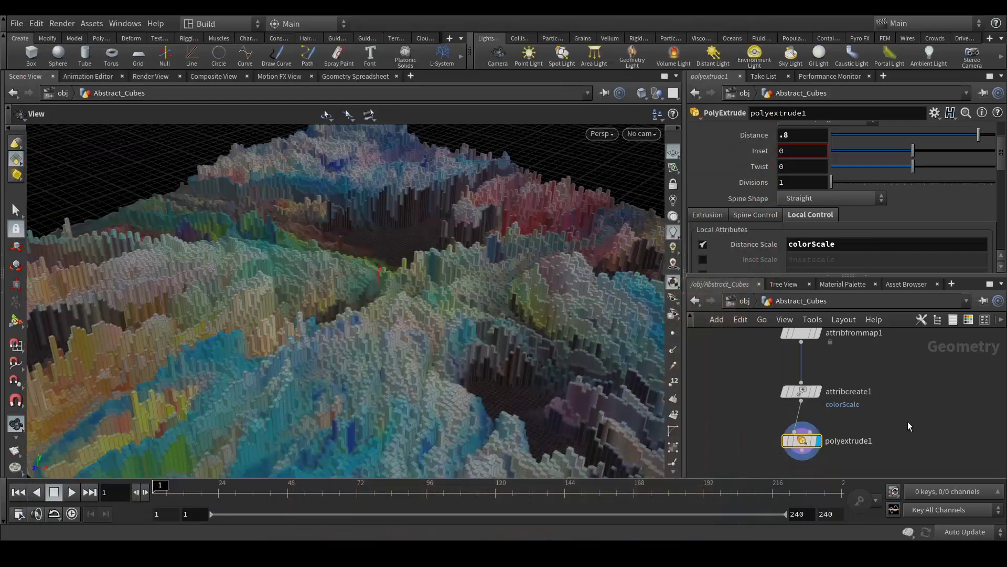
scroll(899, 393, "up", 5)
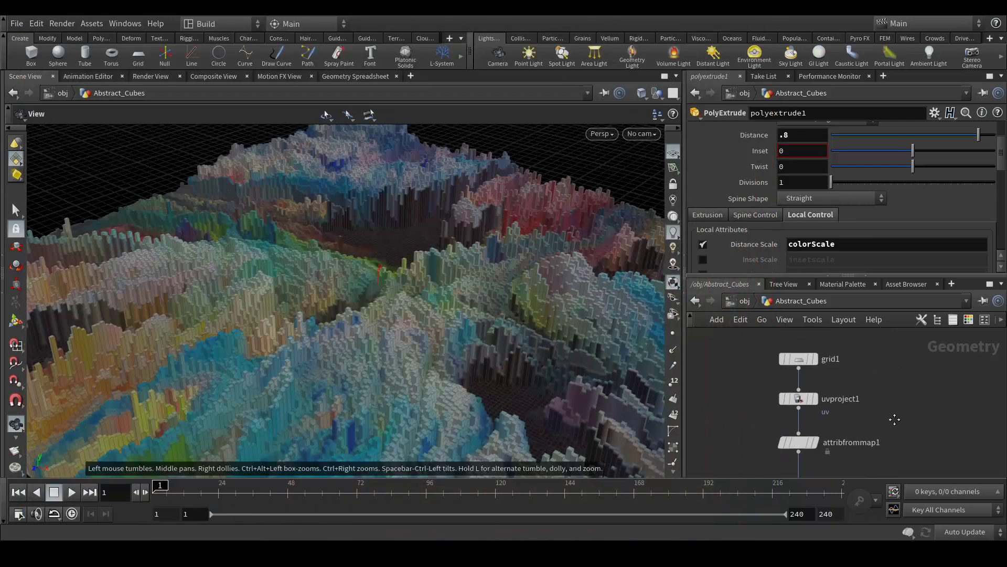
scroll(434, 269, "up", 4)
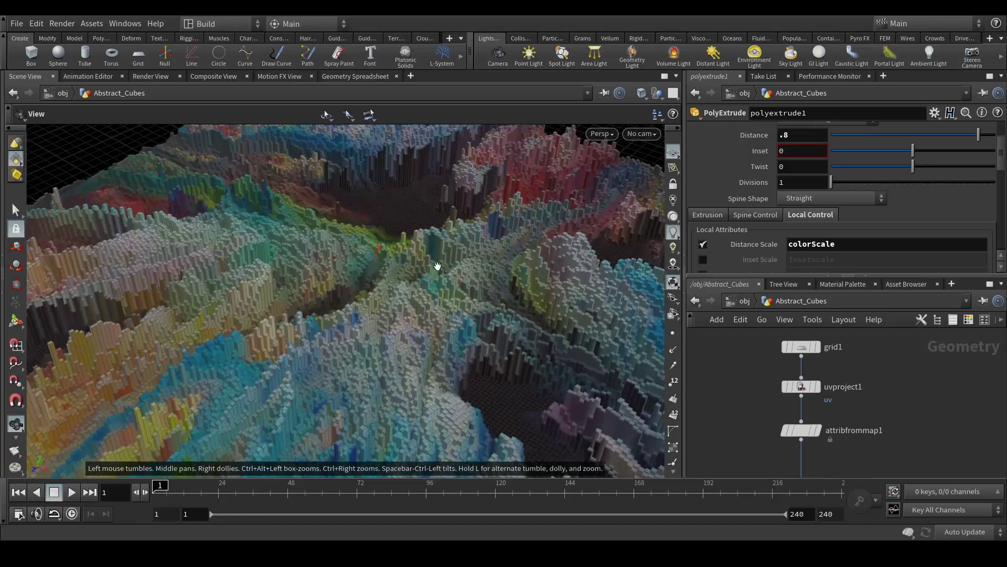
scroll(399, 247, "up", 2)
middle_click_drag(392, 270, 357, 242)
mouse_move(357, 242)
left_mouse_down()
mouse_move(423, 356)
mouse_move(403, 284)
left_mouse_up()
scroll(403, 330, "up", 5)
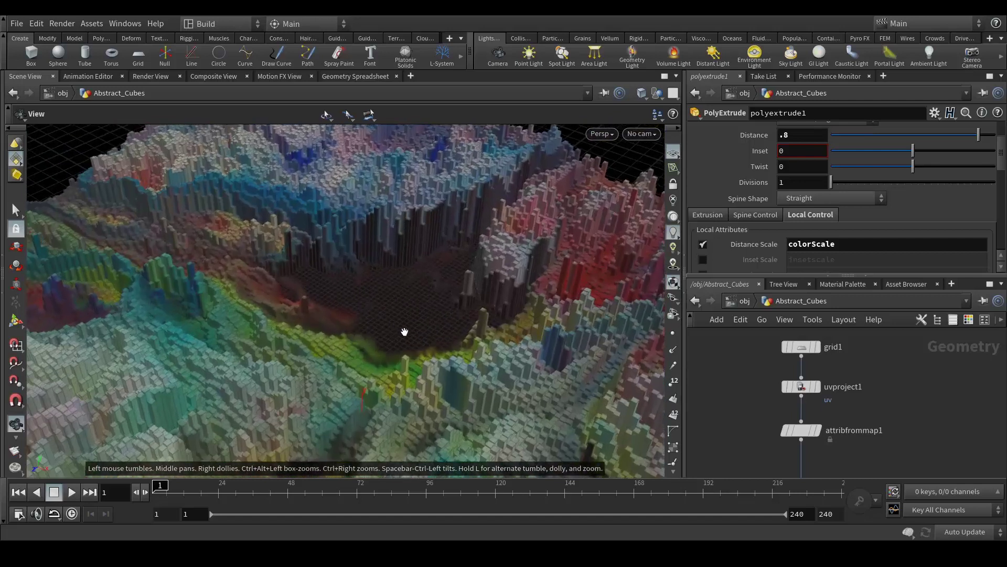
middle_click_drag(441, 345, 405, 342)
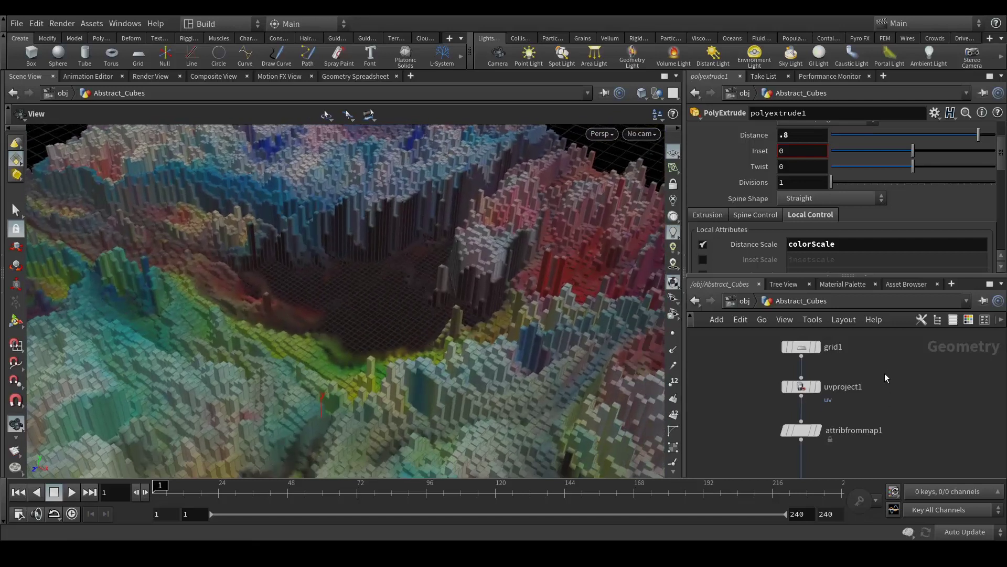
middle_click_drag(884, 371, 899, 384)
- Show attribcreate1's flat grid and set grid1's Rows and Columns to 600 each
left_click(814, 360)
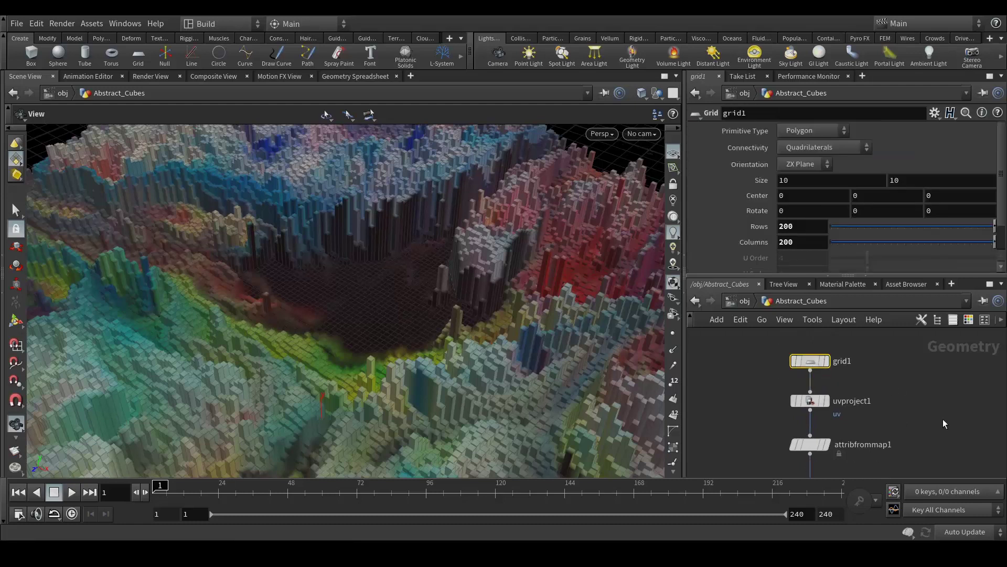
scroll(924, 427, "down", 6)
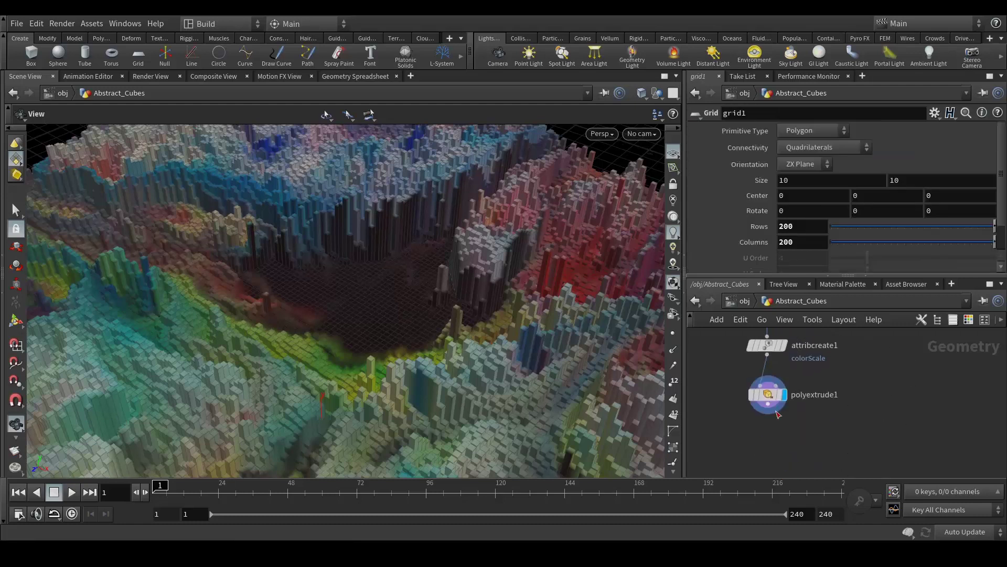
left_click(784, 346)
scroll(866, 376, "up", 6)
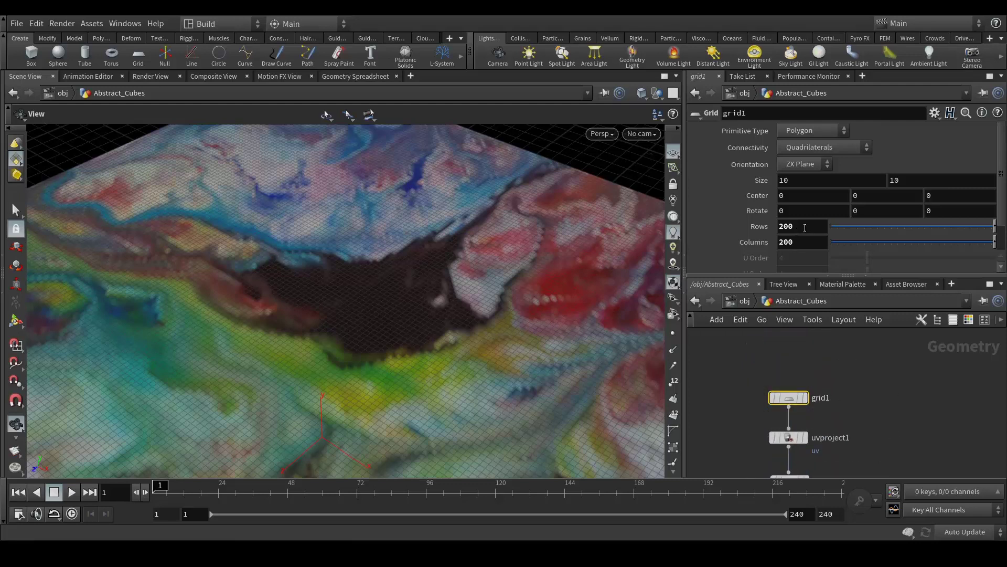
double_click(805, 226)
type("600")
key("Tab")
type("600")
key("Return")
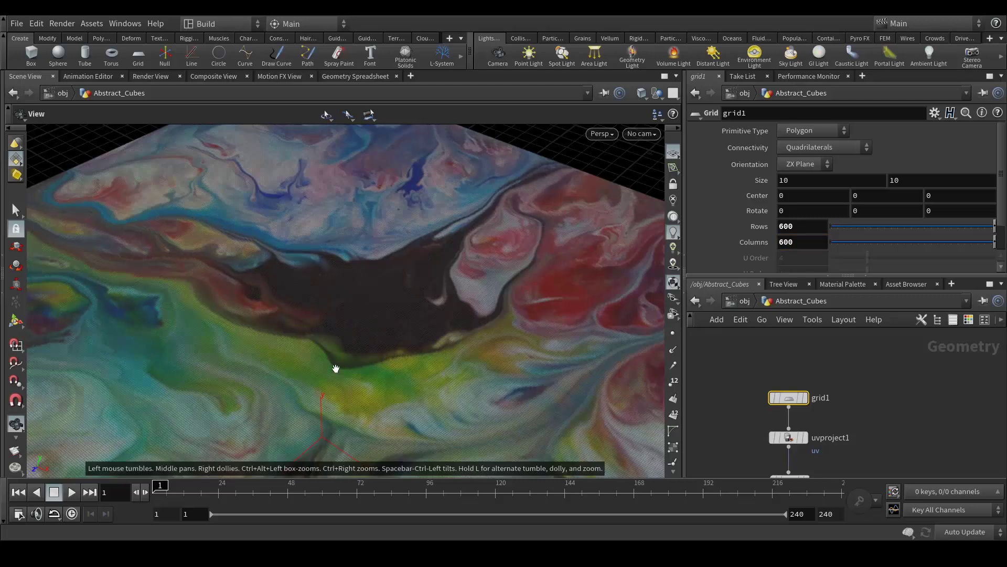
scroll(335, 363, "up", 10)
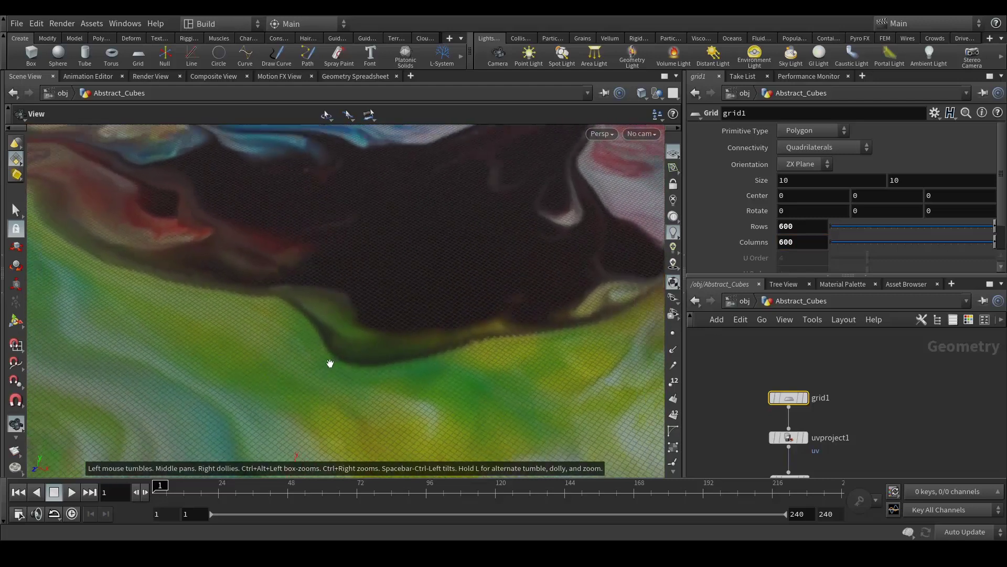
scroll(330, 363, "down", 10)
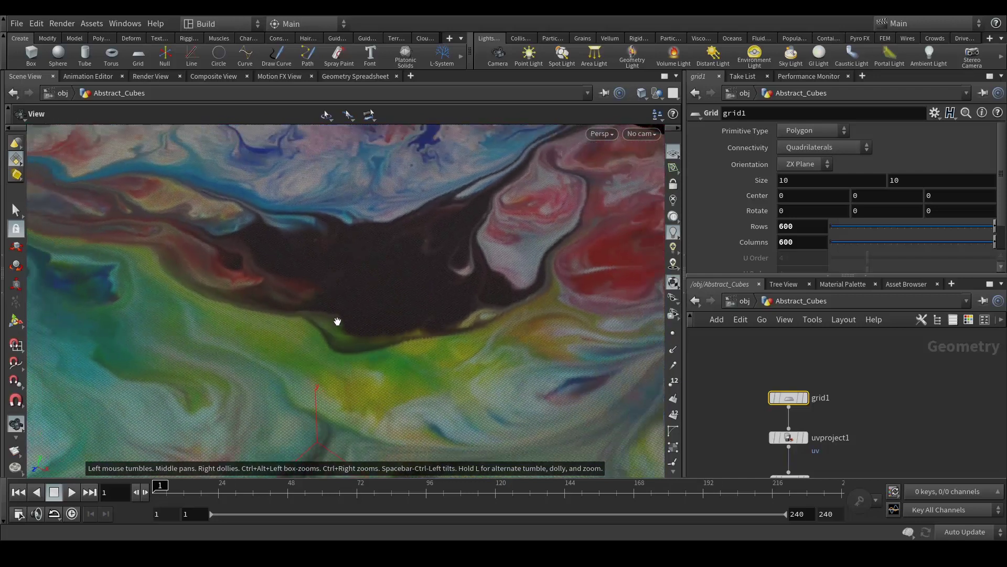
scroll(338, 321, "down", 3)
left_click_drag(342, 315, 394, 304)
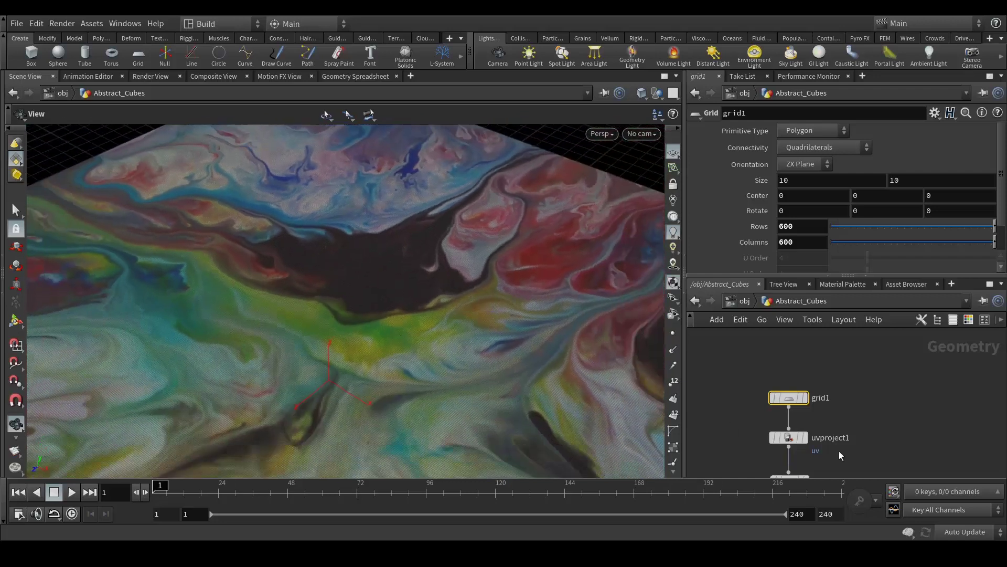
- Display polyextrude1 to view the dense 600x600 field of colourful cube columns
scroll(879, 403, "down", 6)
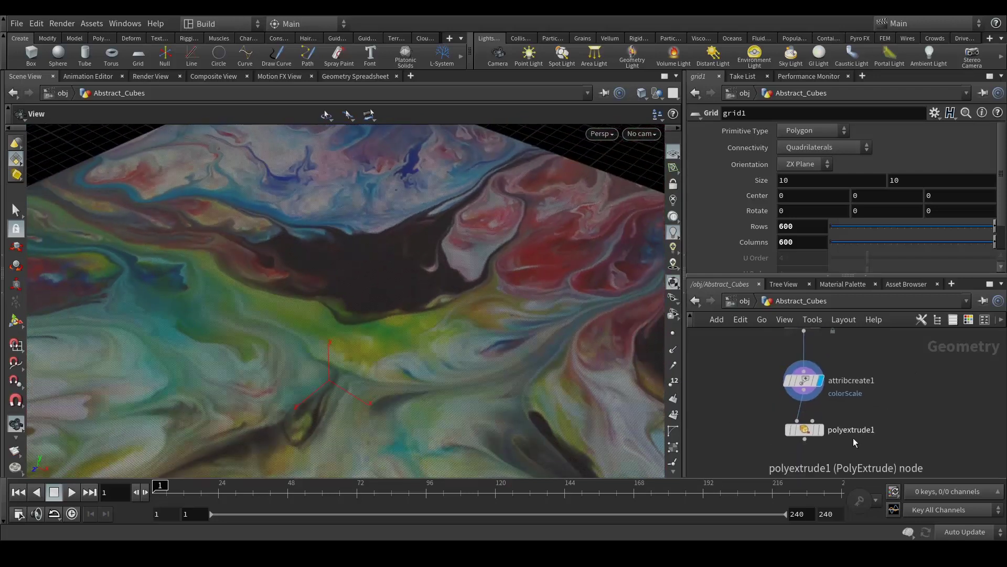
mouse_move(823, 433)
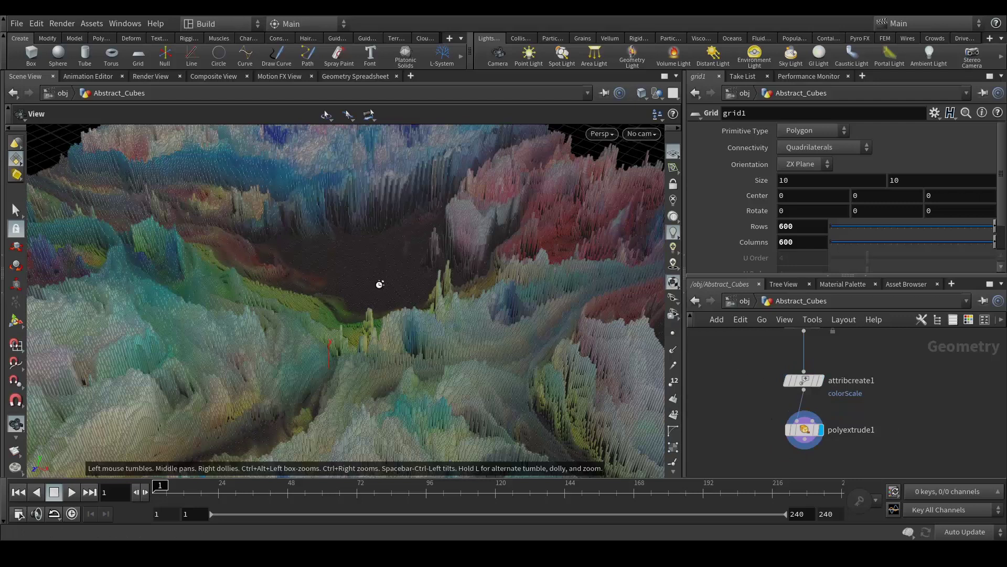
left_click_drag(379, 285, 380, 284)
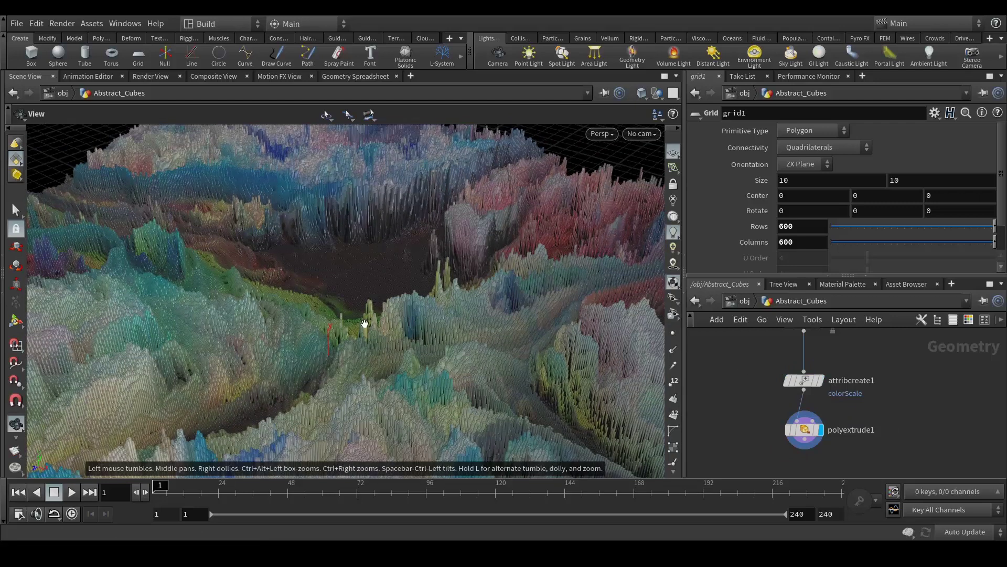